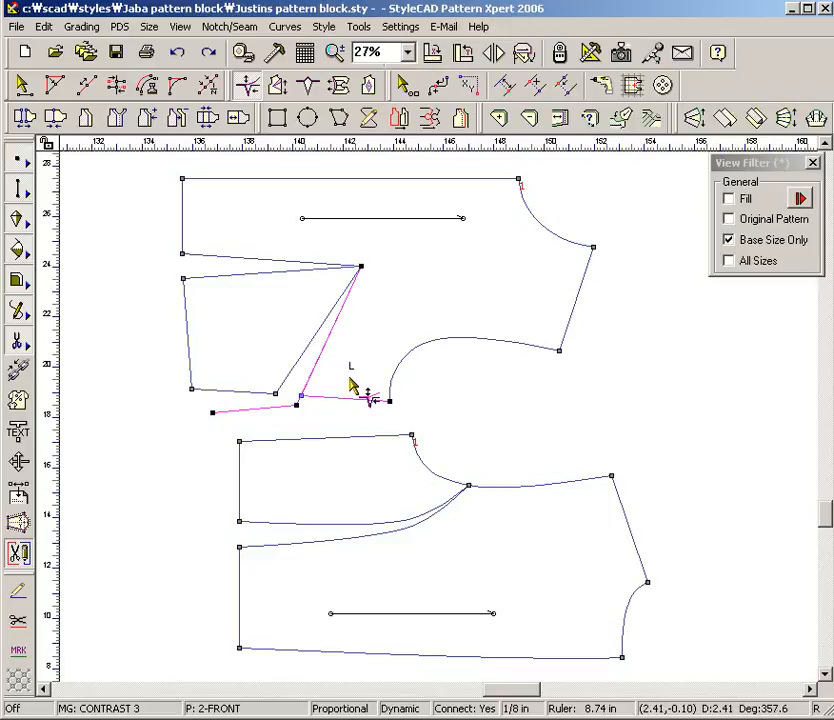
- Blend the front's side seam across the closed side dart and keep the blended curve
left_click(351, 380)
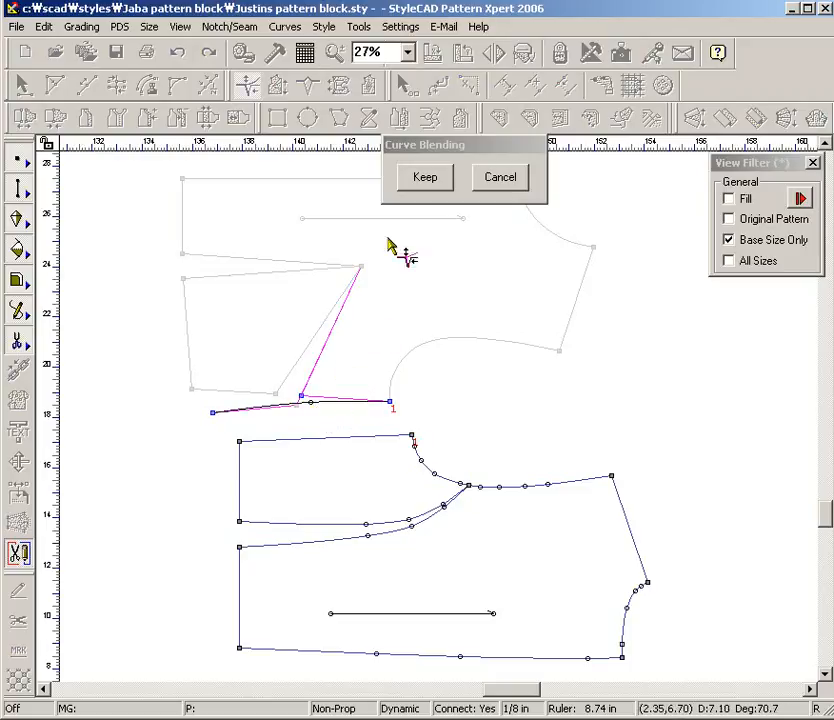
left_click(426, 187)
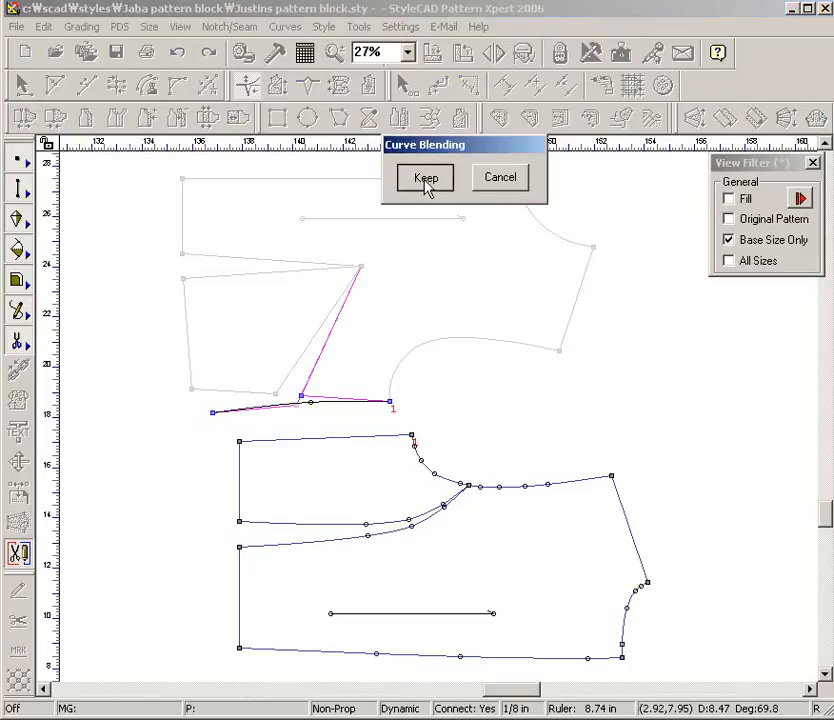
left_click(426, 180)
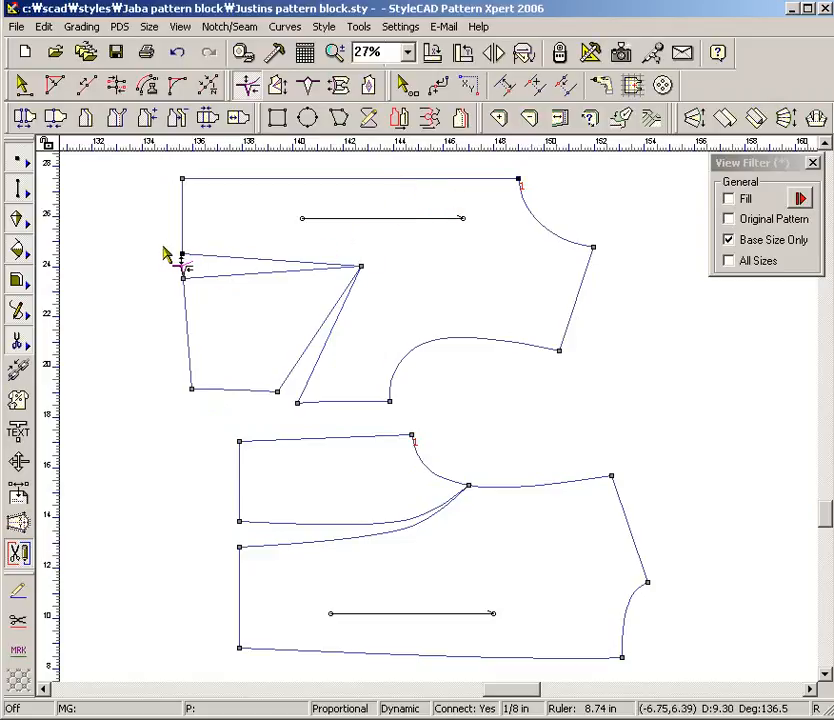
- Align the waistline sections of the front and back pieces across the darts, side seams and back split for curve blending
left_click_drag(155, 240, 242, 408)
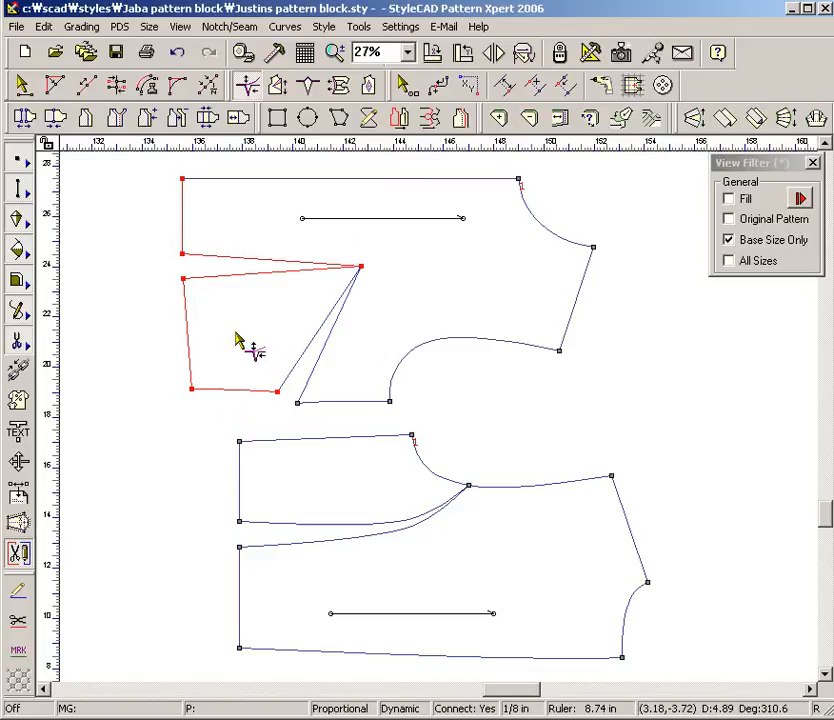
left_click(199, 256)
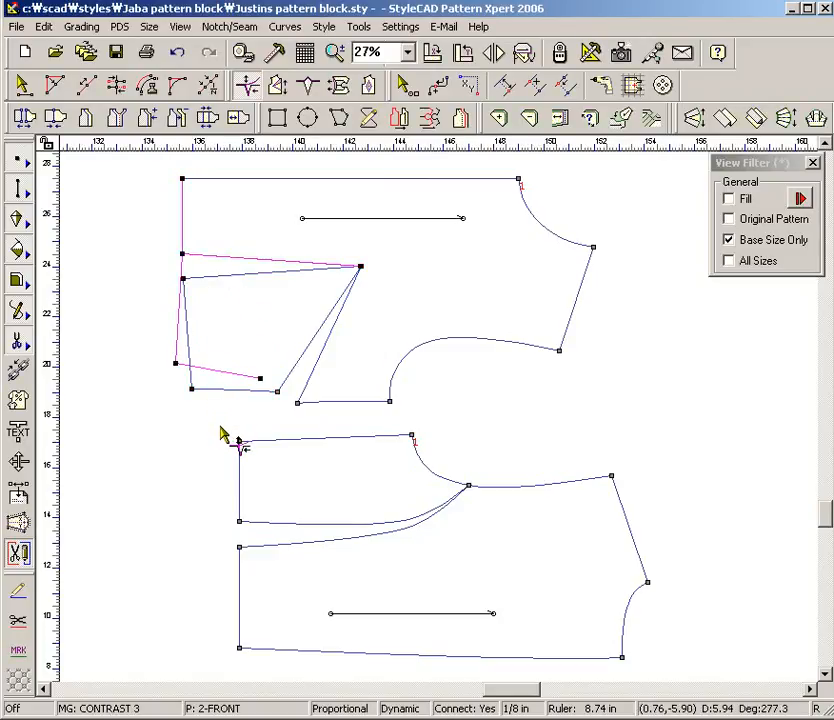
left_click_drag(223, 425, 280, 534)
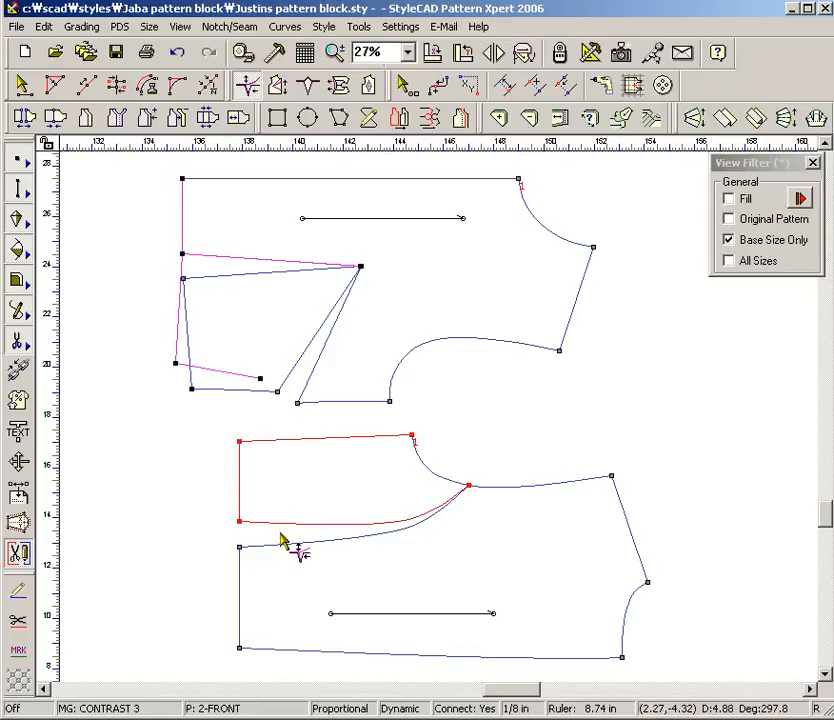
left_click(239, 441)
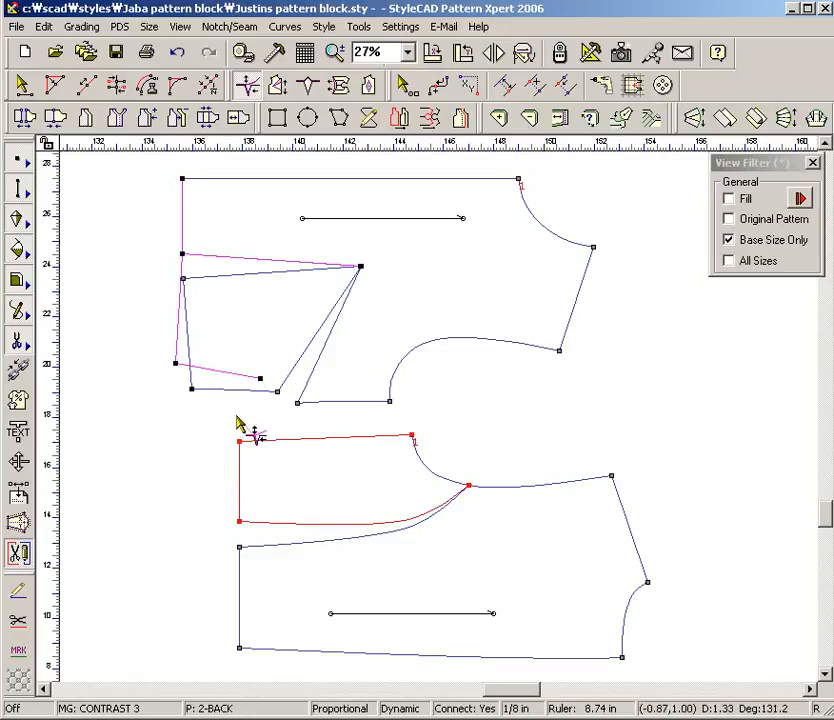
left_click(200, 374)
left_click_drag(222, 535, 288, 600)
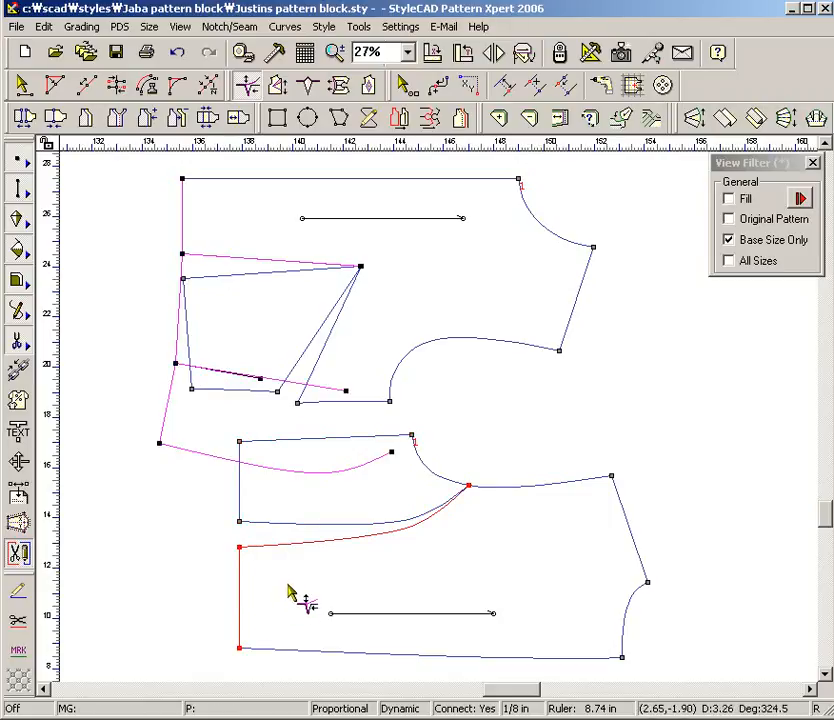
left_click(257, 548)
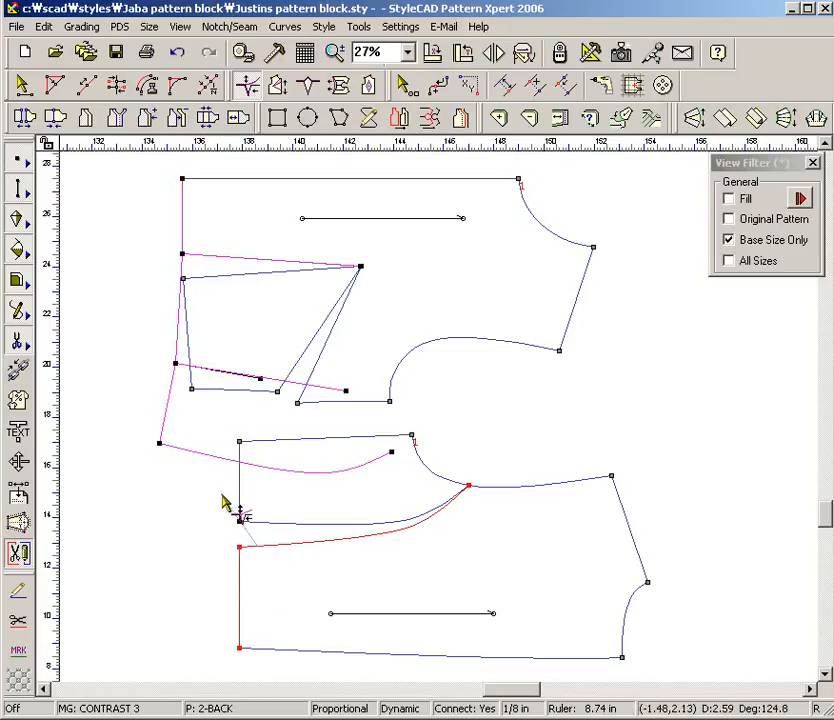
left_click(197, 468)
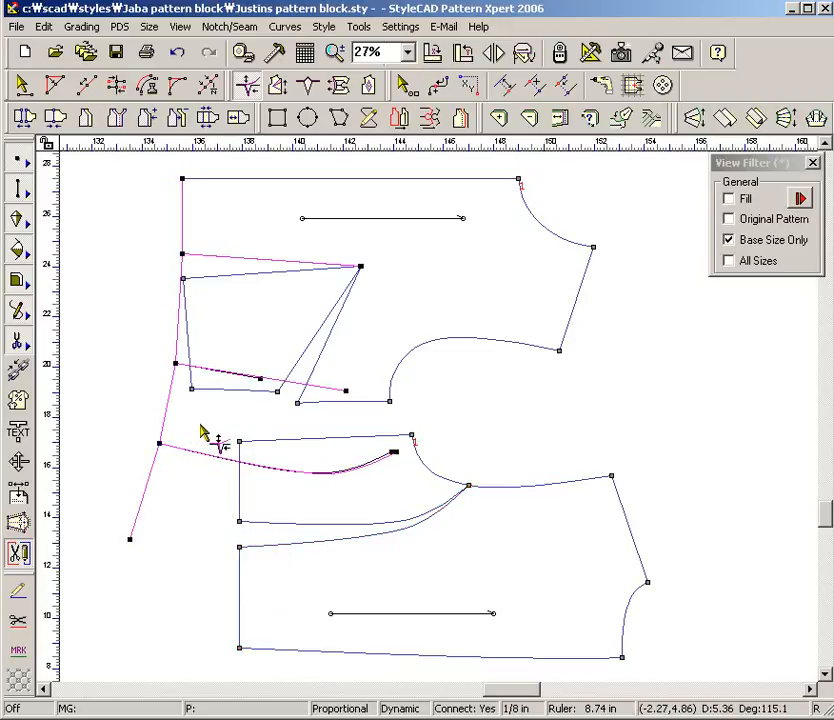
right_click(201, 425)
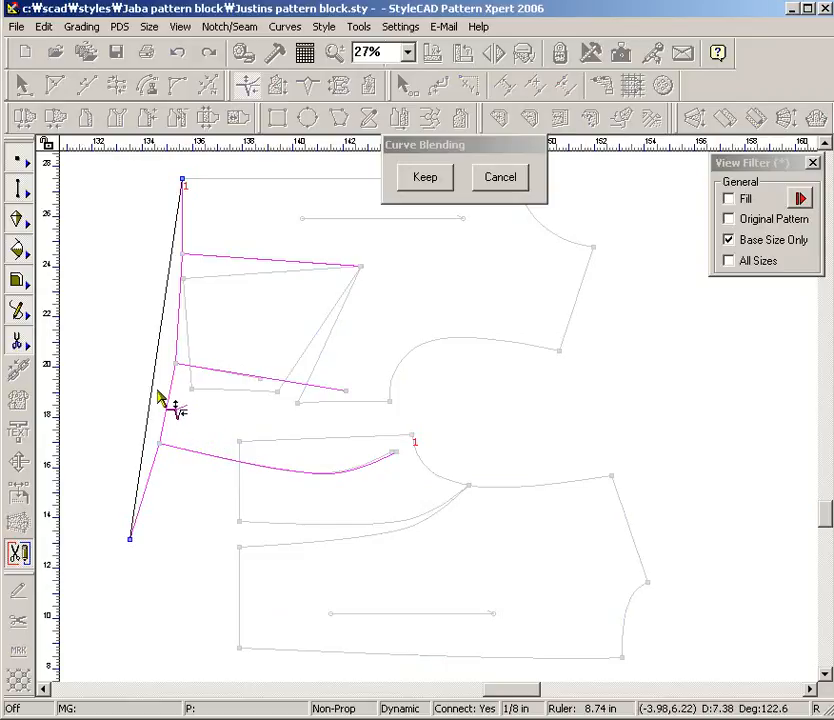
- Reshape the blended waistline into a smooth curve nipped in around the side seam, and keep it
left_click_drag(156, 371, 189, 370)
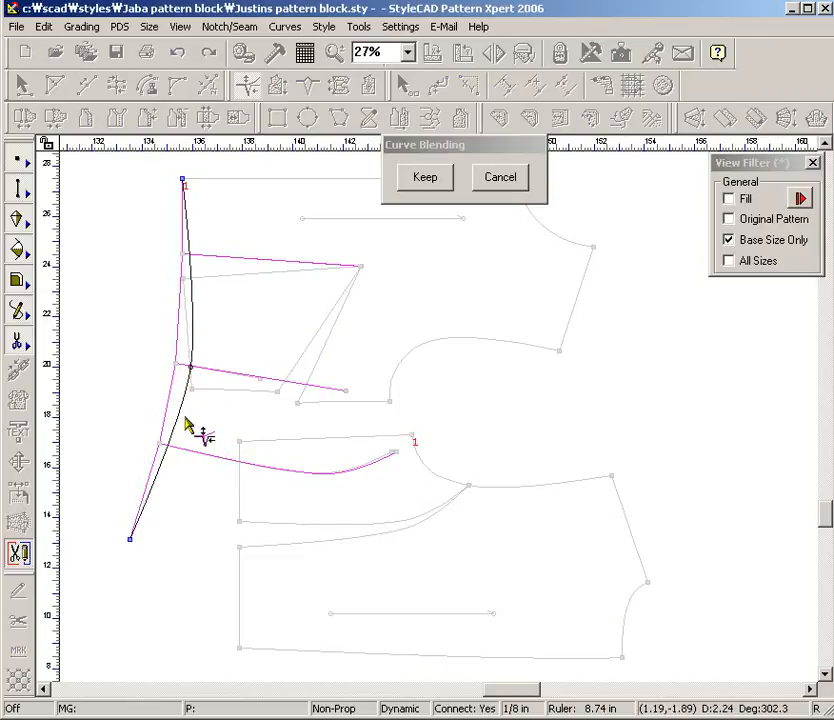
left_click_drag(173, 435, 156, 462)
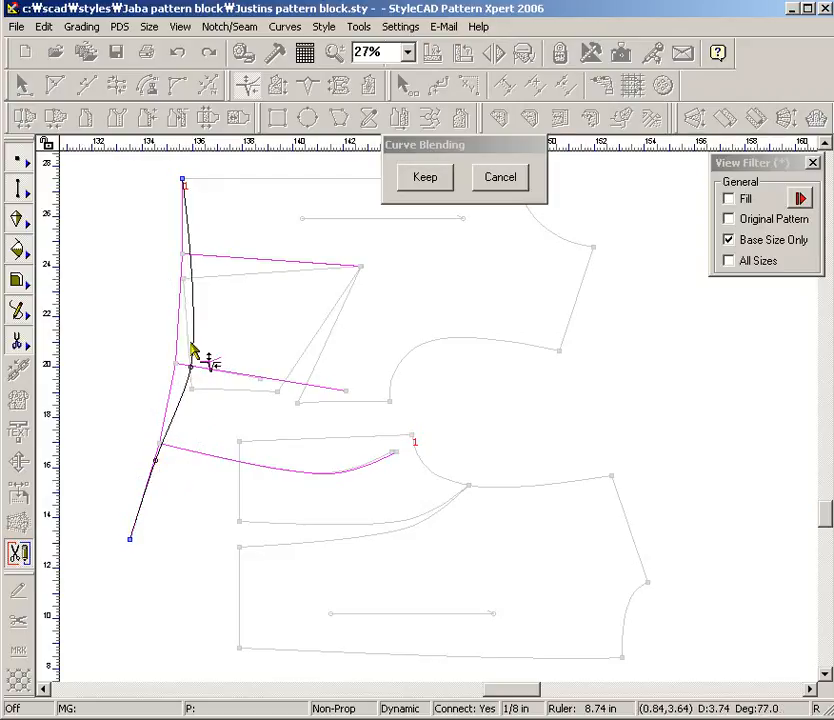
left_click_drag(195, 327, 186, 283)
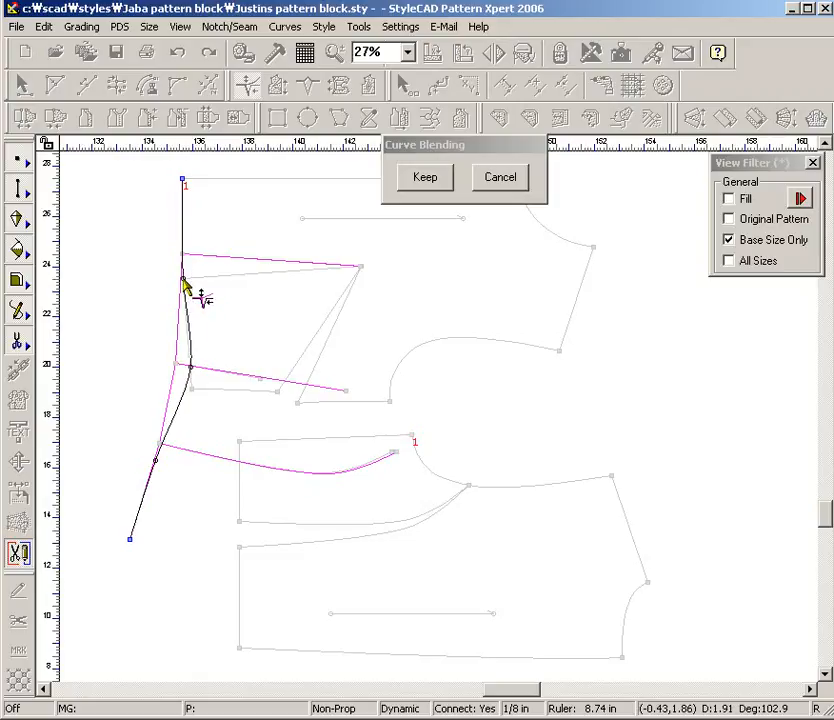
left_click(418, 186)
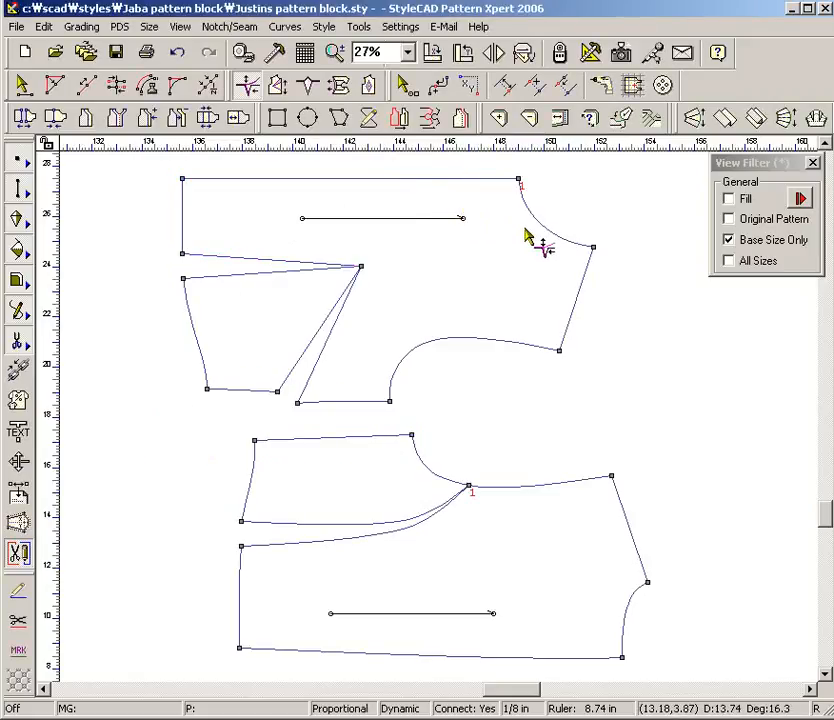
- Join the front and back pieces at the shoulder seam for blending, smooth their necklines into one lower continuous curve, and keep it
left_click_drag(525, 230, 618, 302)
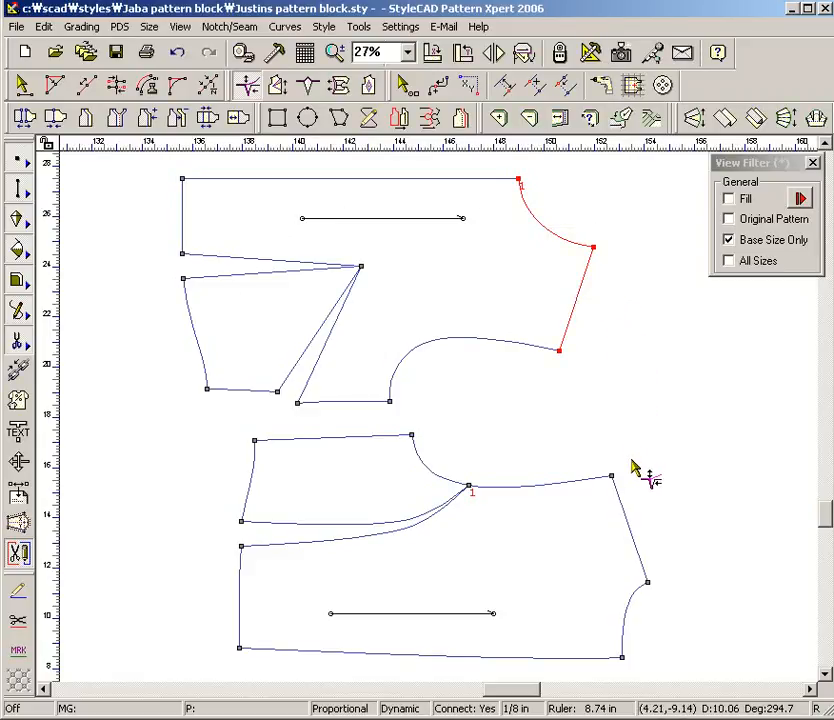
left_click_drag(664, 531, 605, 626)
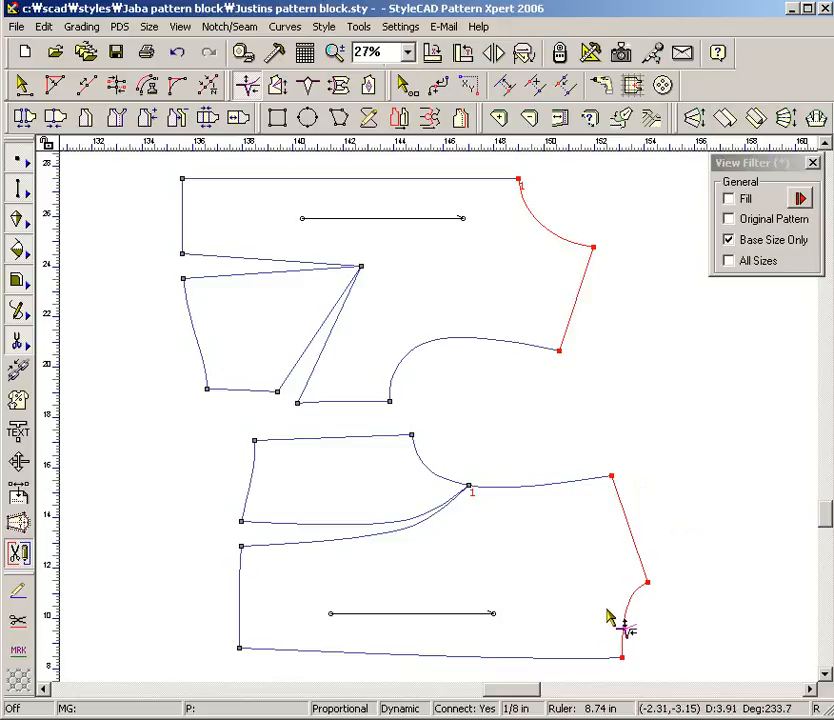
left_click(636, 578)
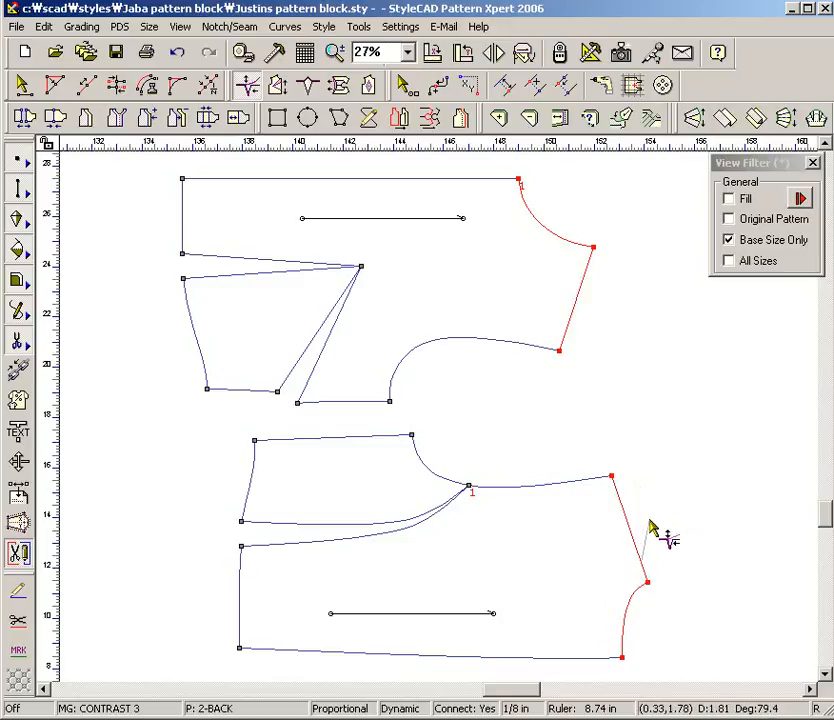
left_click(588, 267)
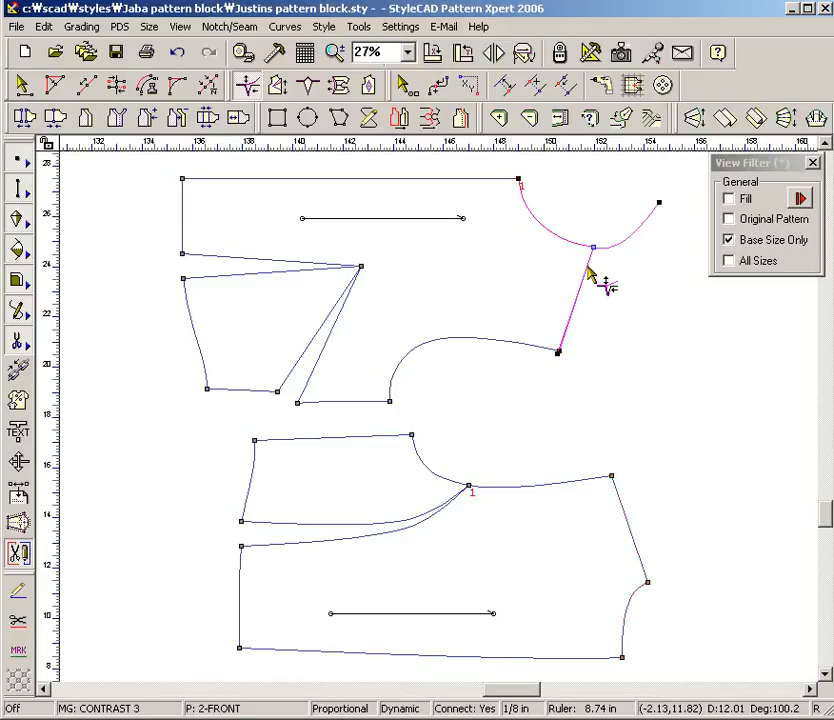
right_click(641, 285)
left_click(579, 190)
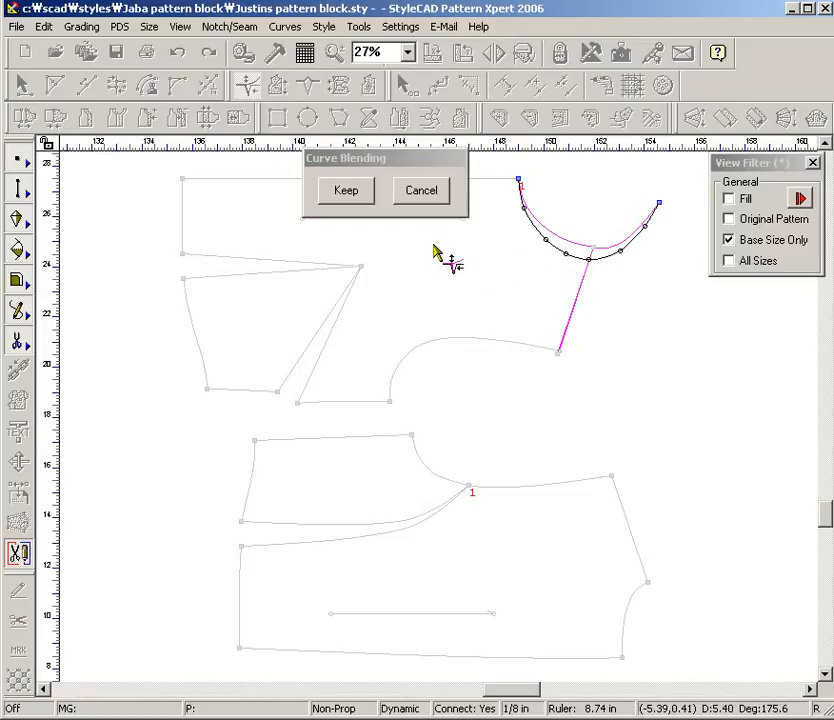
left_click(360, 196)
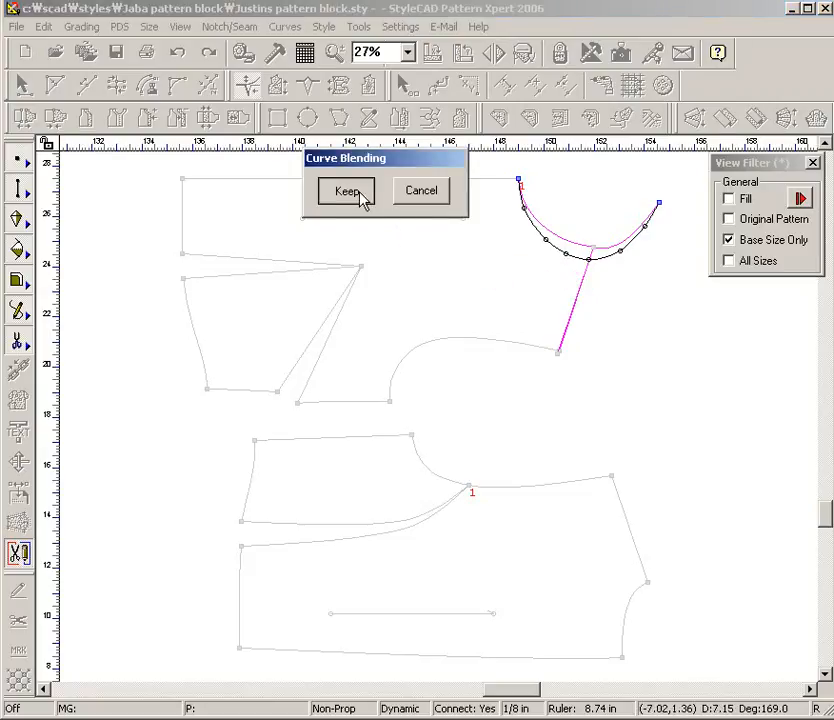
left_click(360, 196)
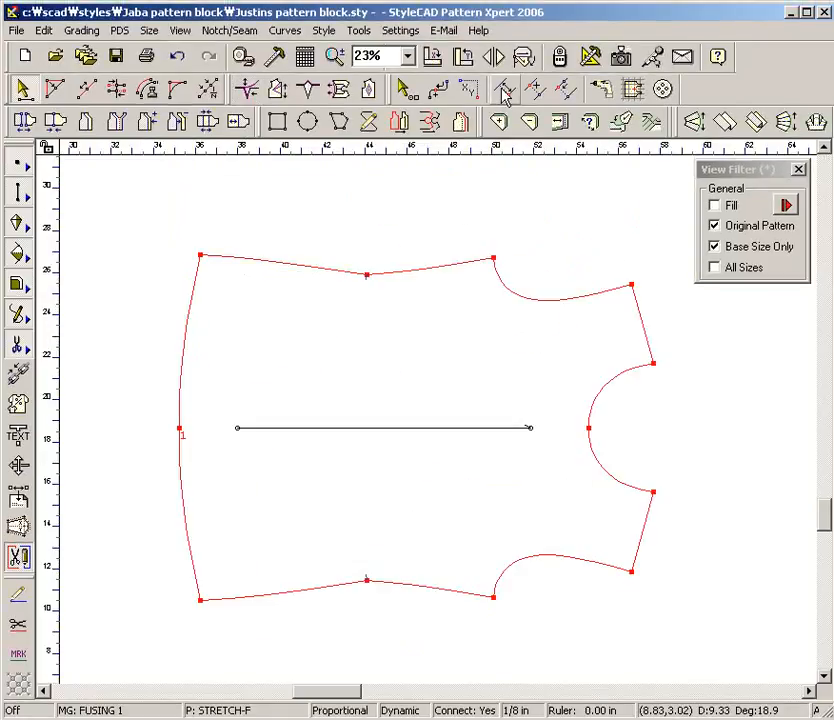
- Widen the stretch front with Distance Adjustment between its two side seams, adding 1 inch shared by both sides
left_click(503, 92)
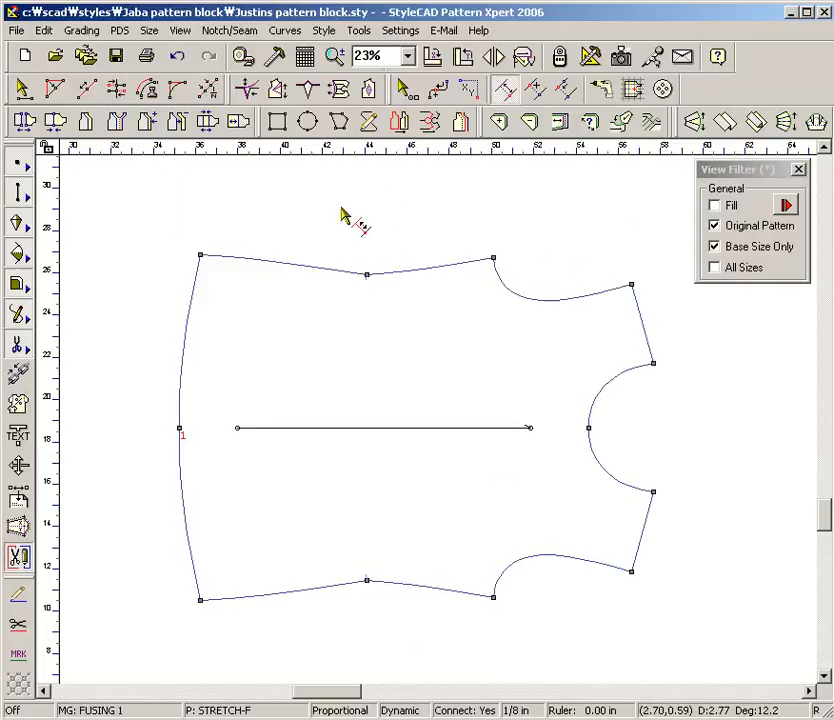
left_click_drag(281, 245, 416, 612)
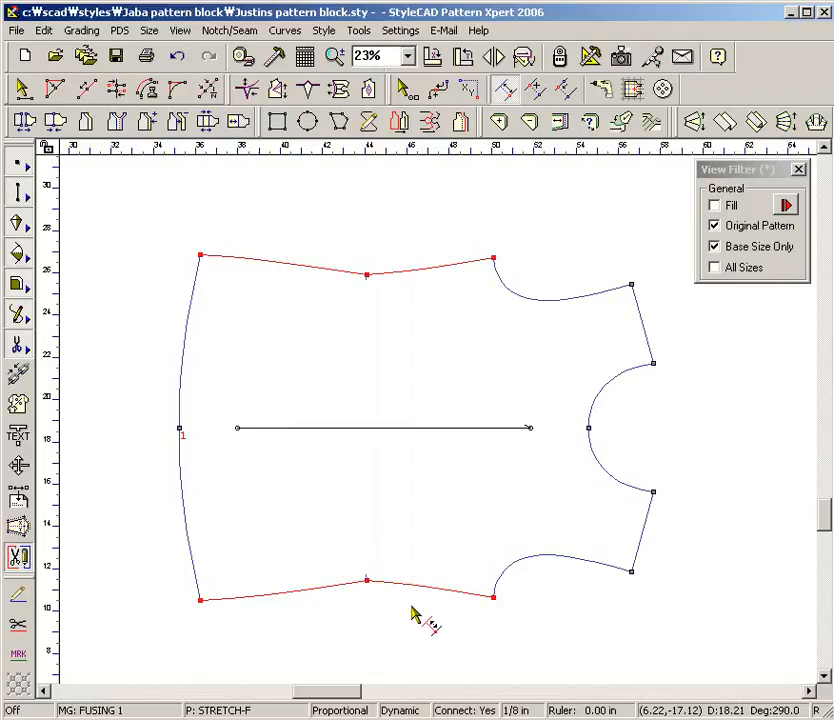
left_click(307, 594)
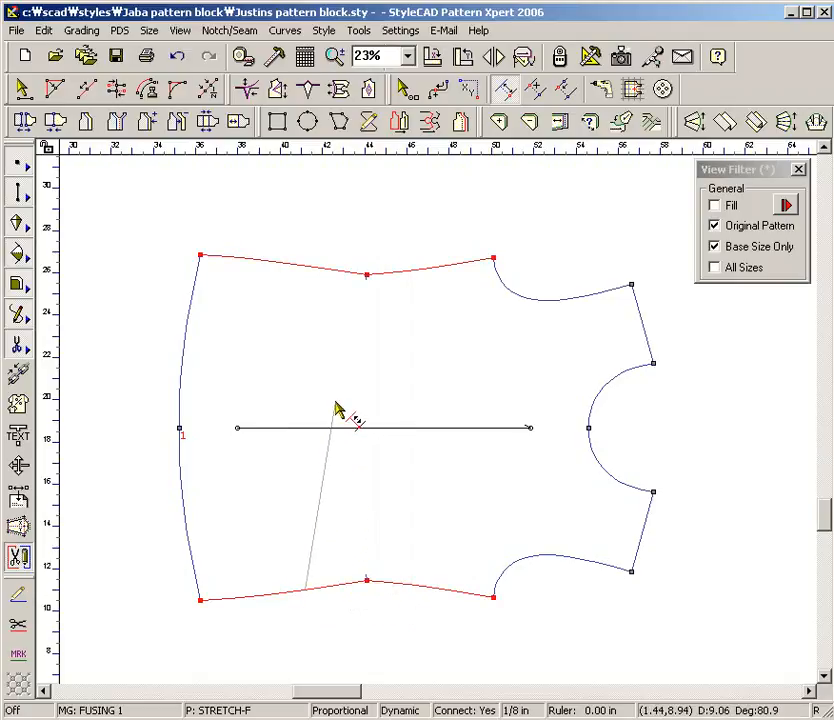
left_click(334, 242)
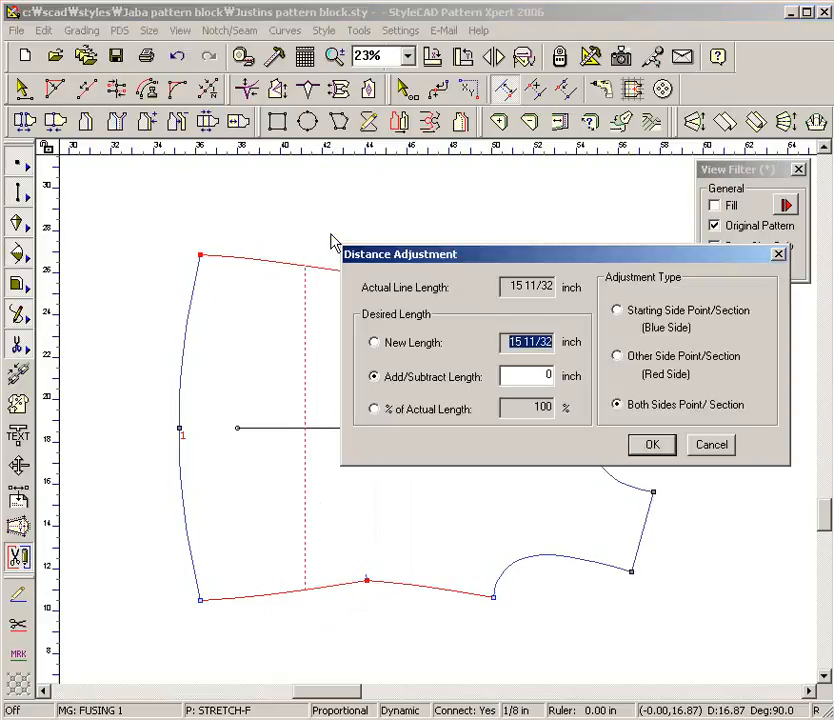
left_click(525, 376)
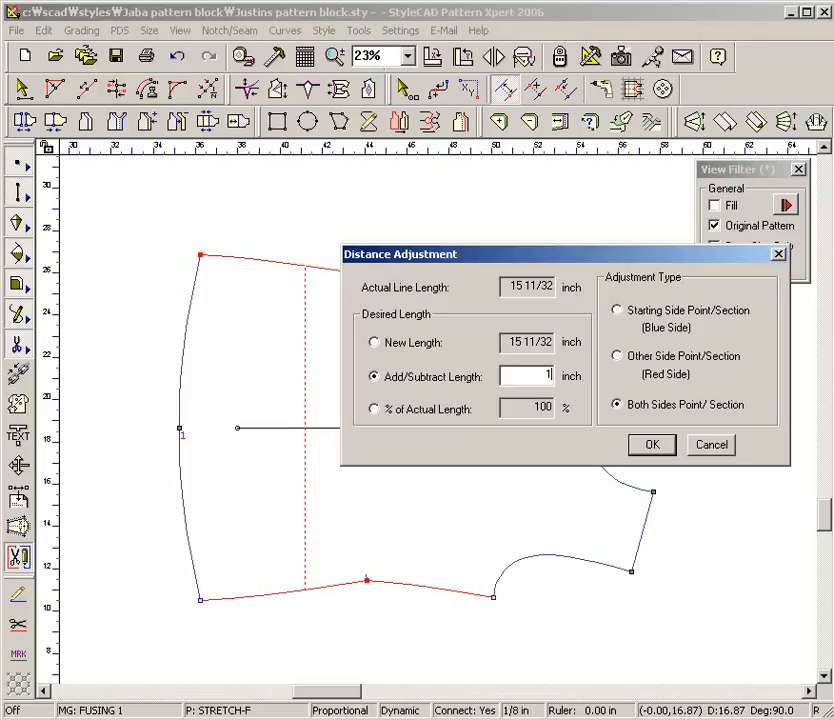
left_click(651, 450)
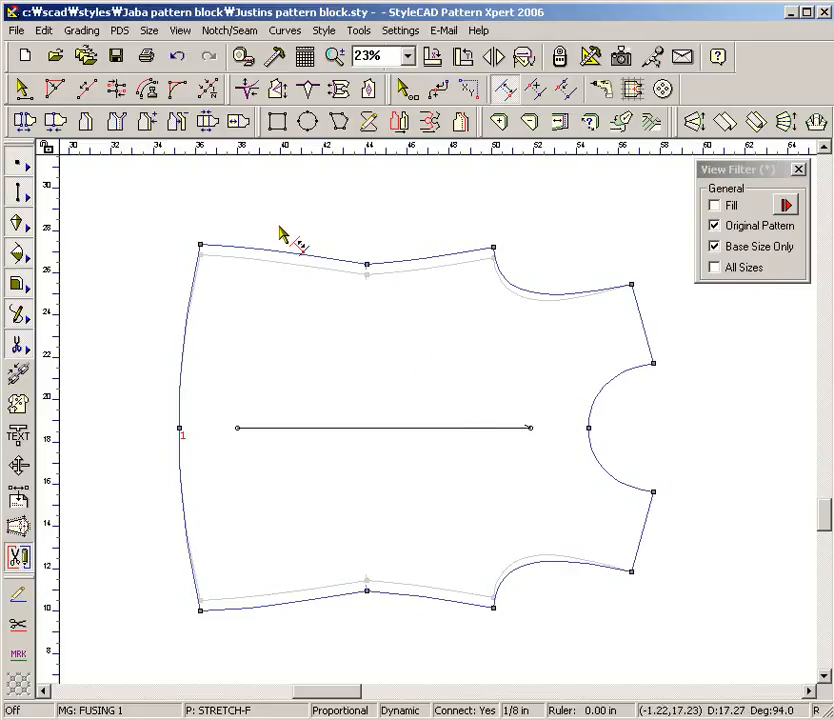
- Narrow the stretch front between its two side seams by subtracting 1 inch, applied to both sides
left_click_drag(280, 227, 451, 607)
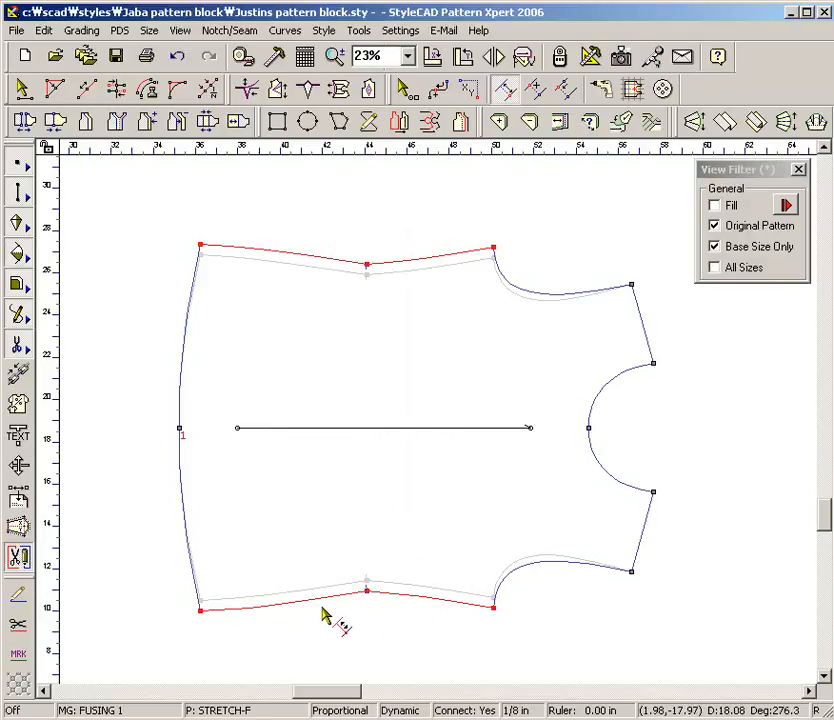
left_click(278, 600)
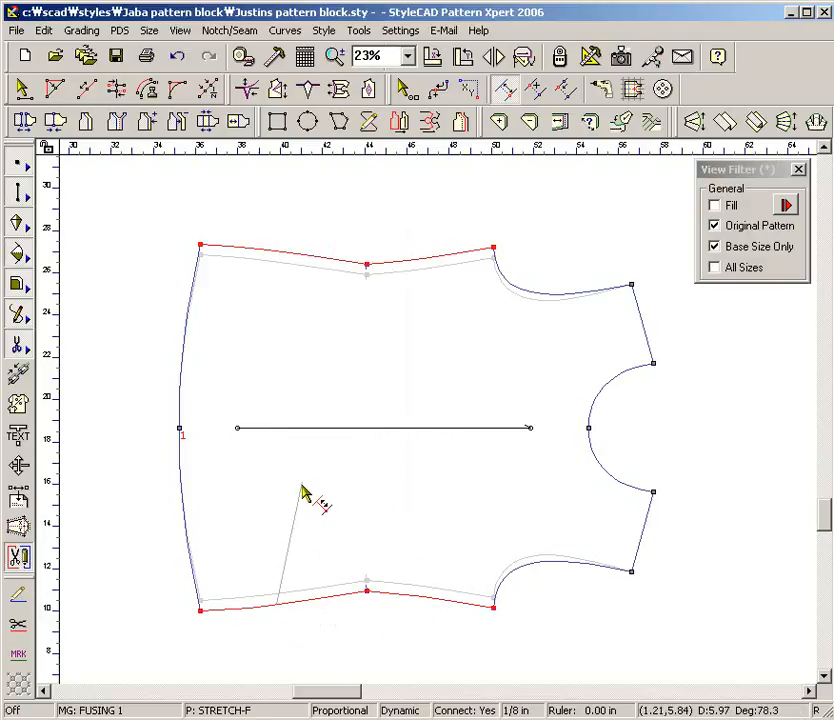
left_click(313, 229)
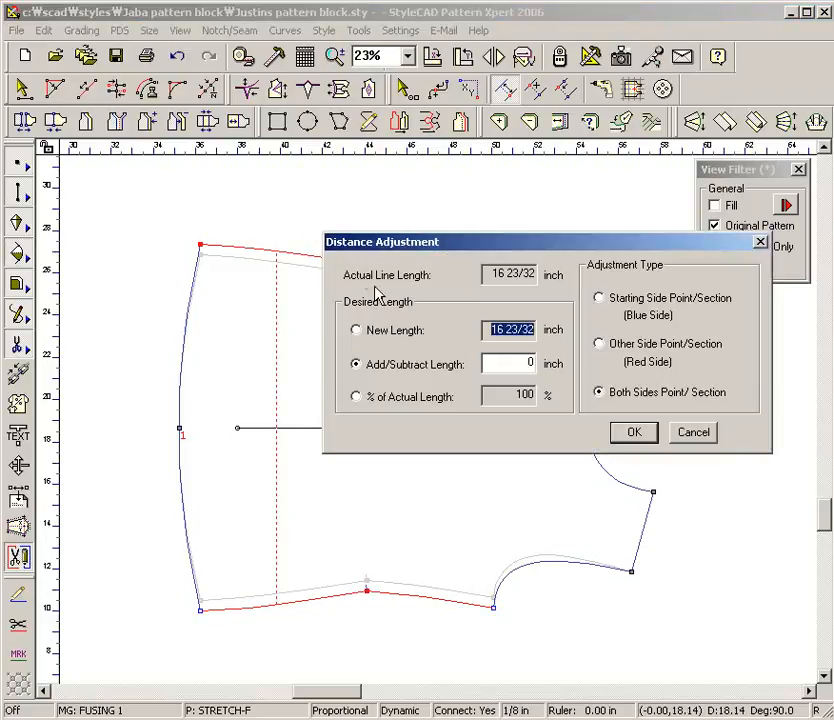
double_click(501, 365)
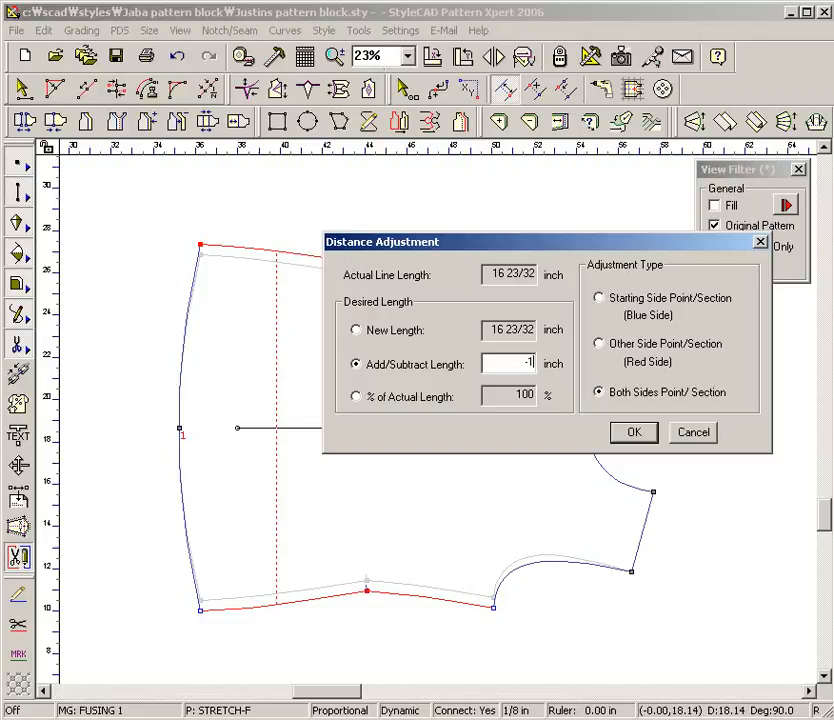
left_click(630, 434)
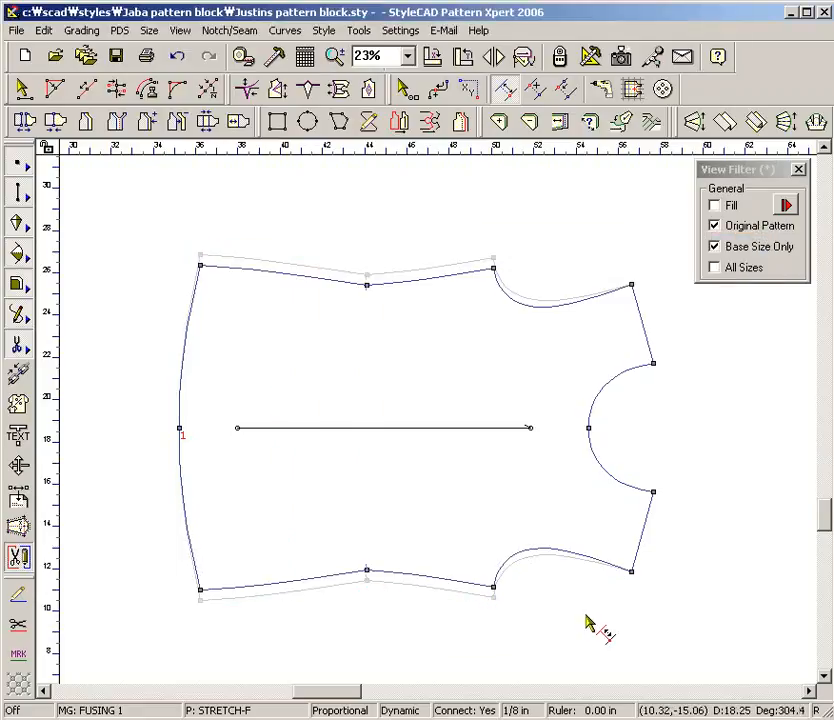
- Shorten the stretch front between its neckline centre and hem by subtracting 1 inch, applied to the other (hem) side
left_click_drag(146, 379, 224, 482)
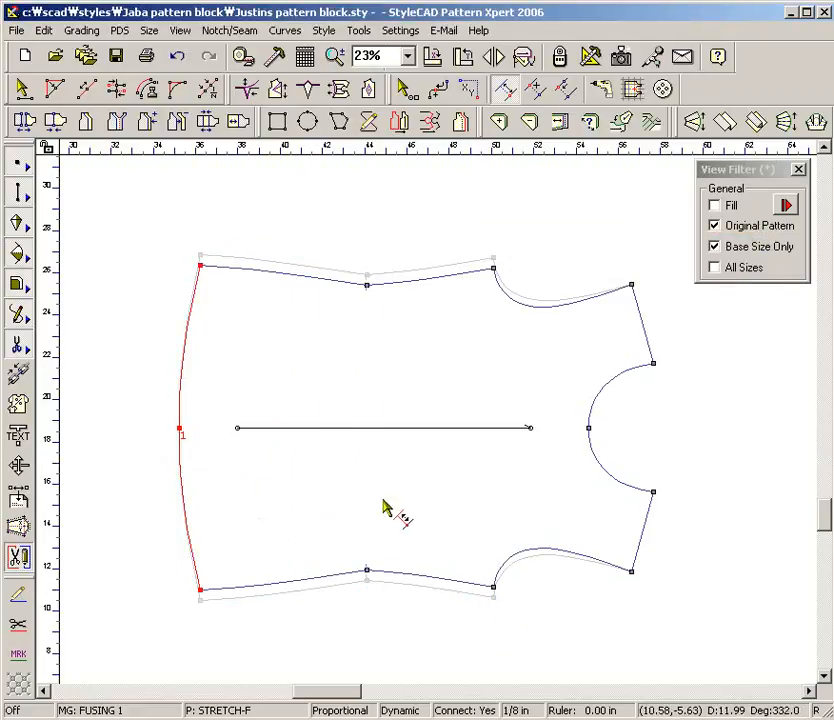
left_click(589, 428)
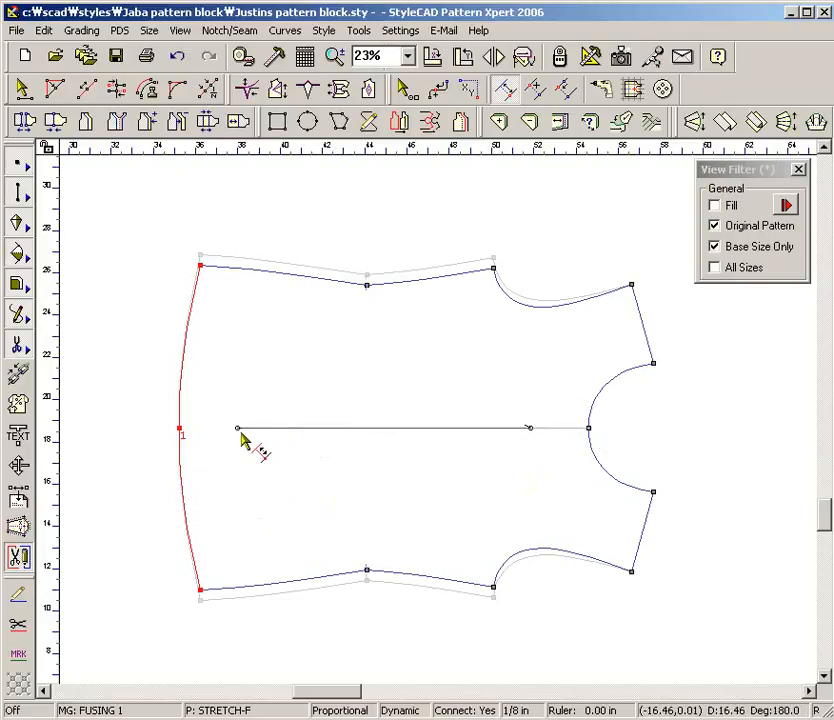
left_click(117, 454)
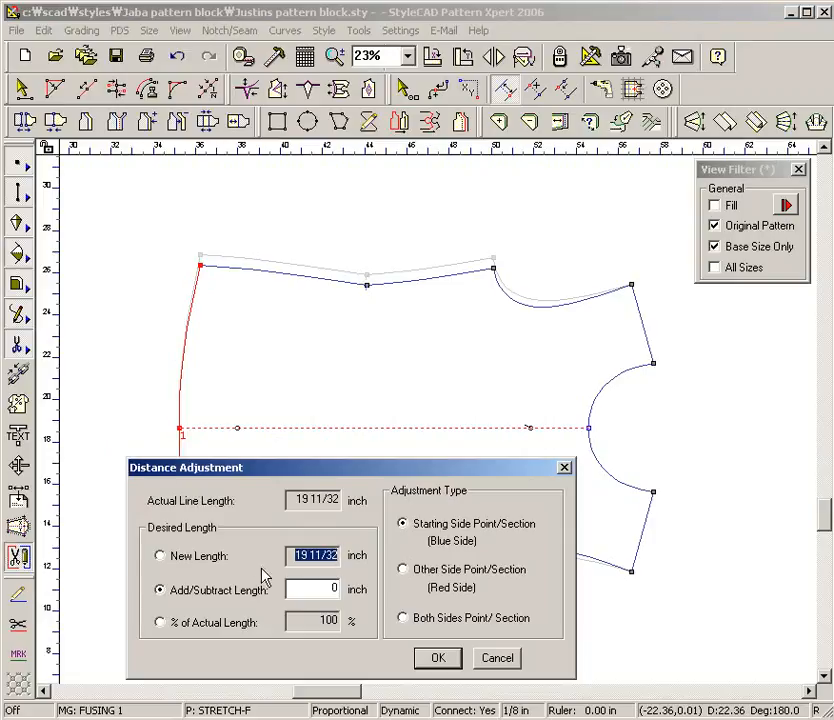
left_click_drag(305, 590, 343, 592)
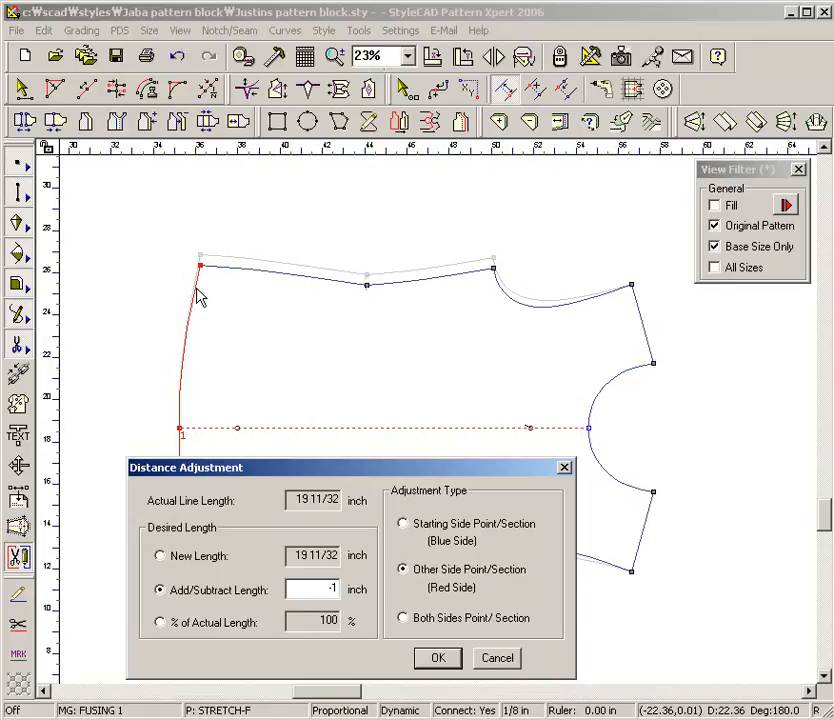
left_click(430, 660)
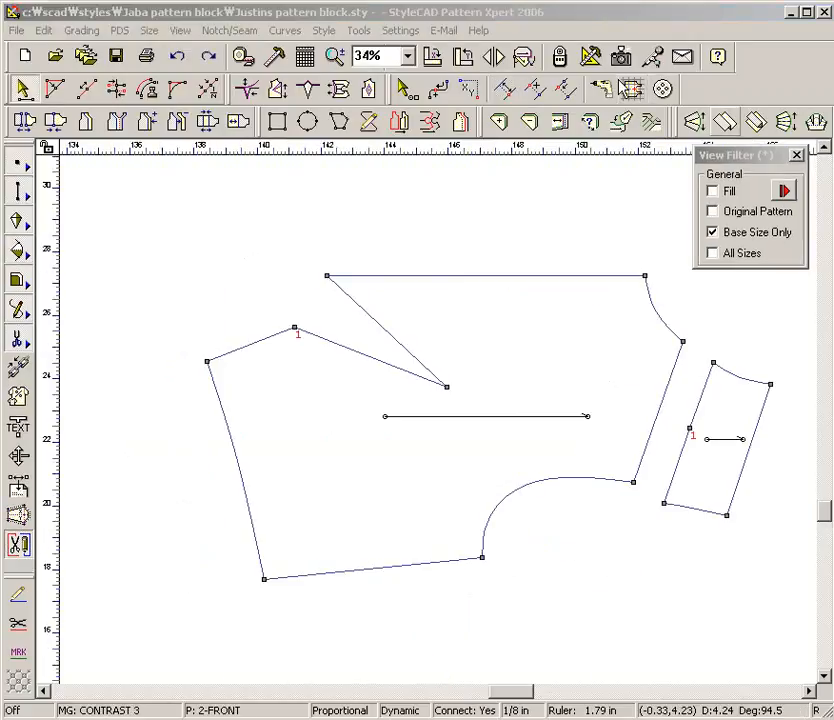
- Set up Ruffle/Shirring on the contrast front between its lower dart-side edge and side seam, with 5 divisions by end points distance
left_click(786, 126)
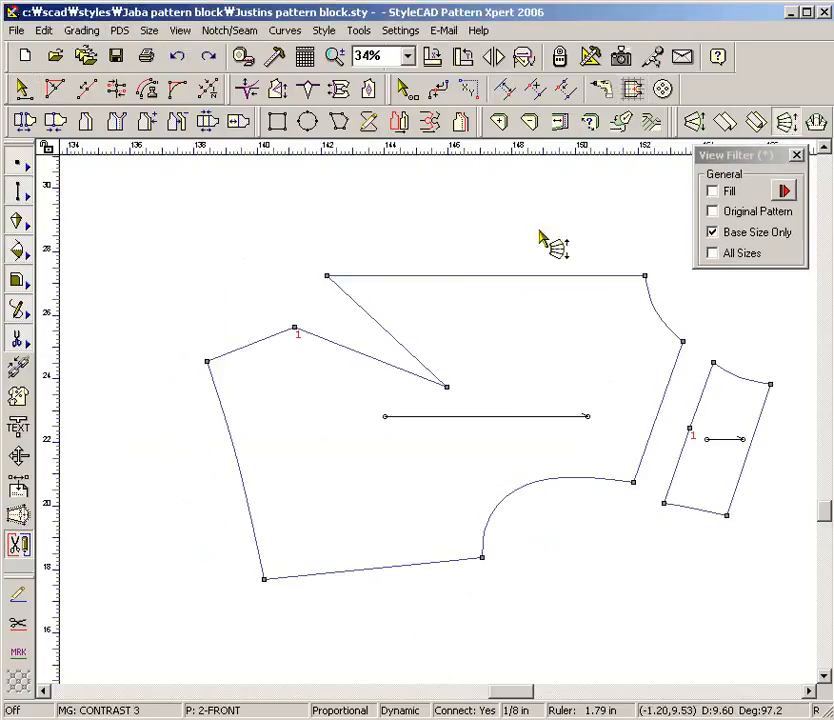
left_click_drag(274, 315, 306, 350)
left_click_drag(338, 534, 390, 588)
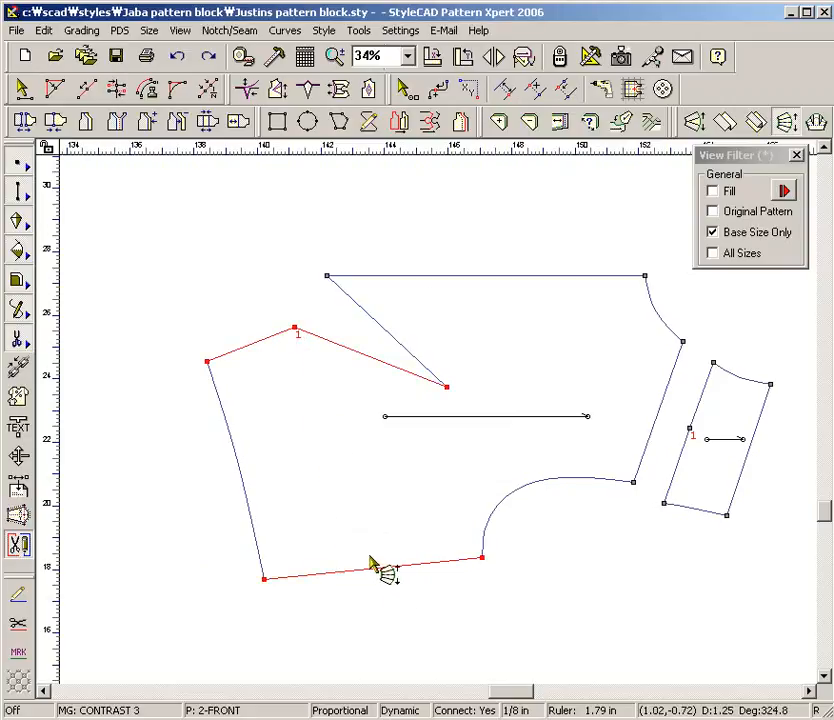
left_click(207, 364)
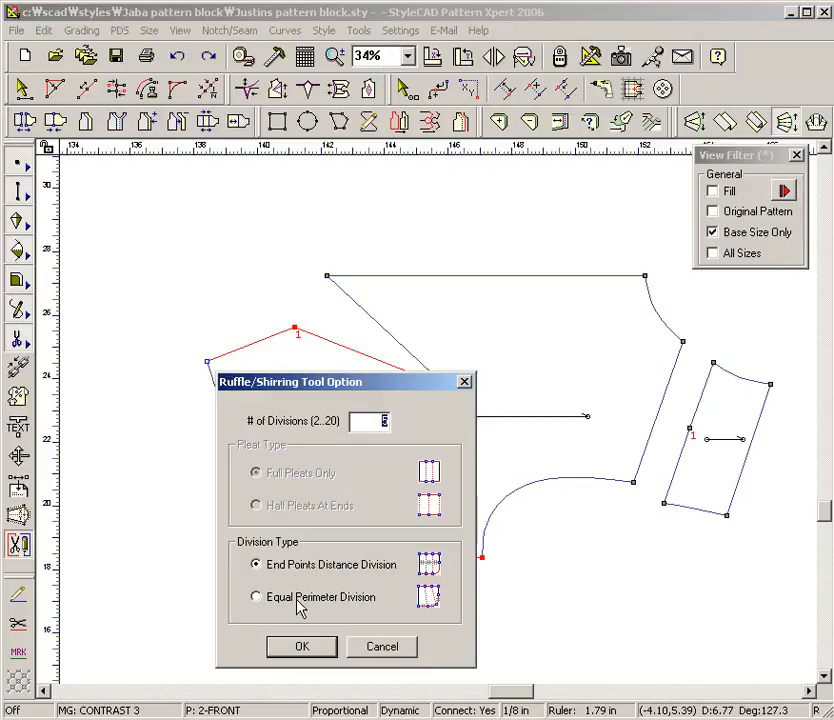
left_click(302, 647)
- Spread the front's dart-side edge by a total adjustment of 5 inches, with auto blending off
left_click(578, 110)
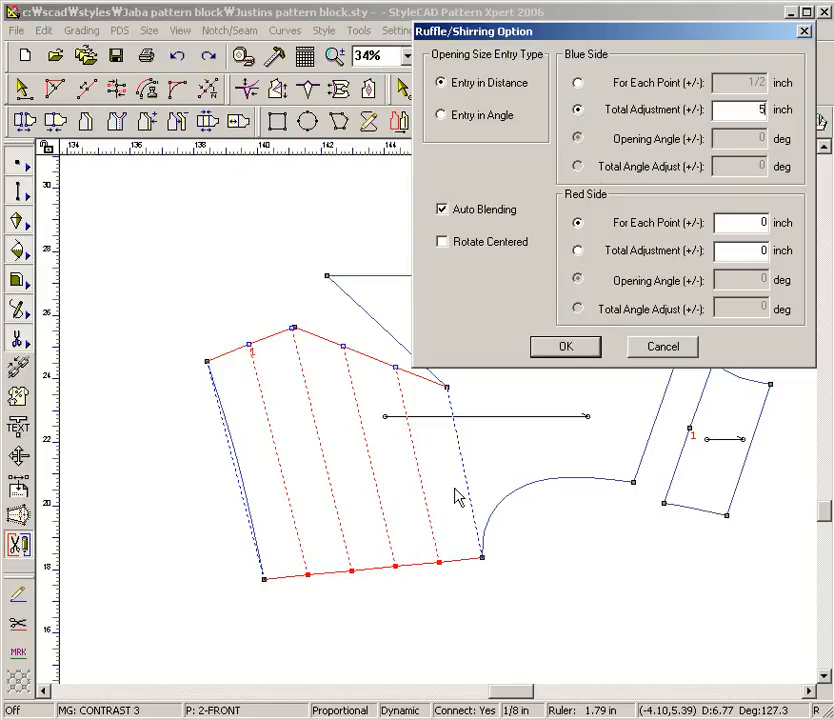
left_click(483, 220)
left_click(562, 348)
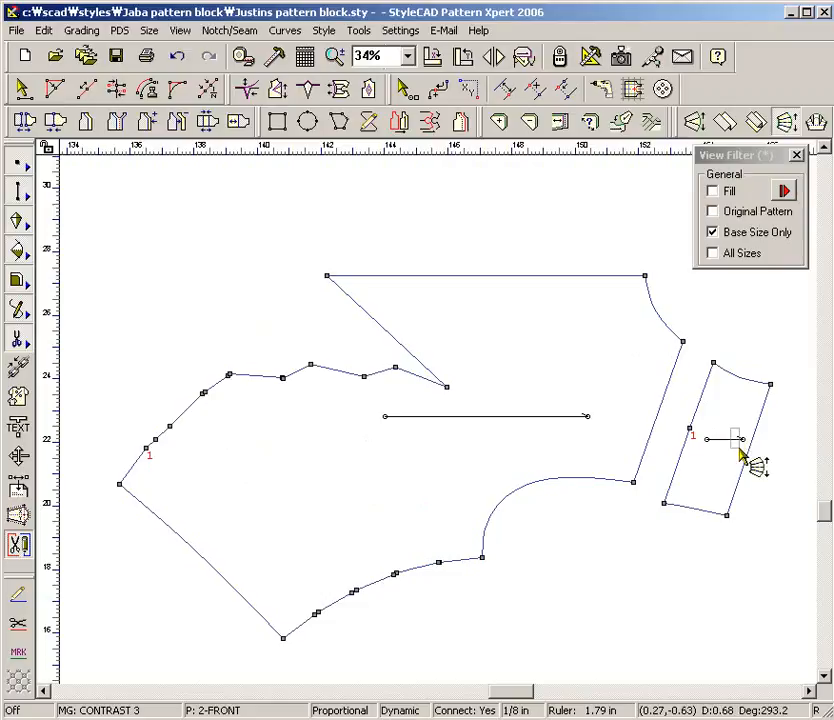
- Set up Ruffle/Shirring on the small upper front piece, fanning 5 divisions from its lower edge's midpoint to the opposite edge
left_click(765, 476)
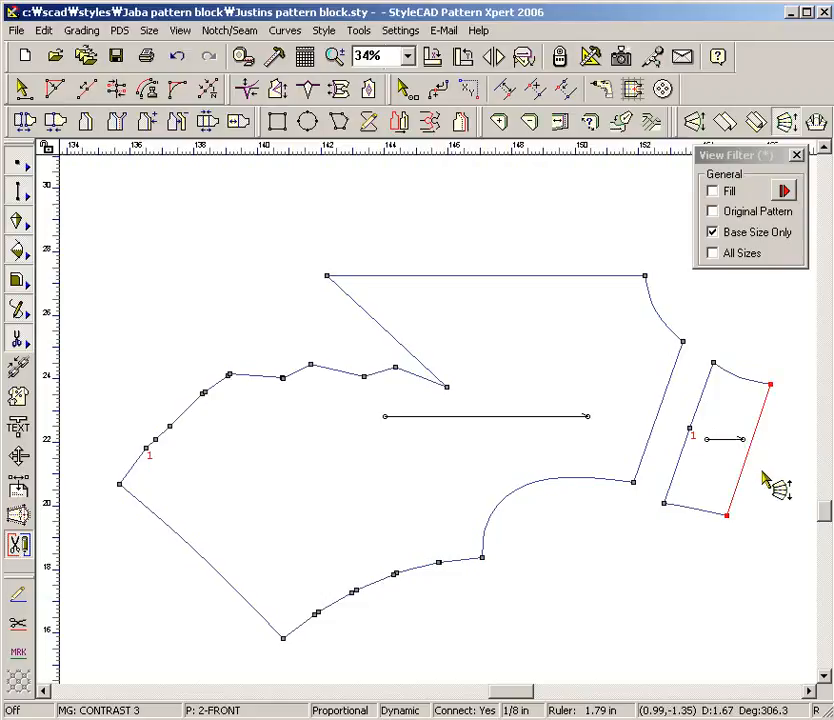
left_click(689, 430)
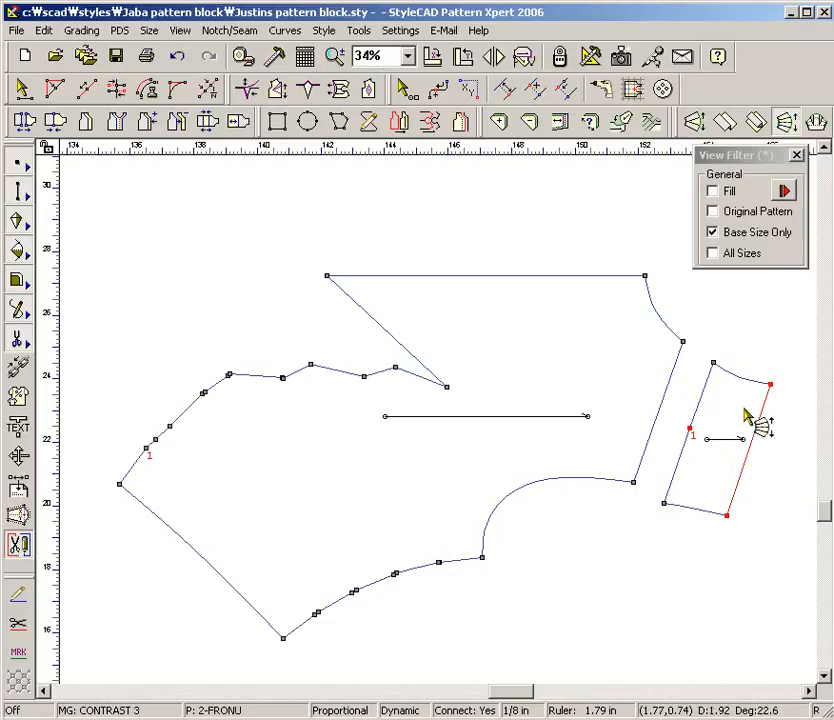
left_click(773, 393)
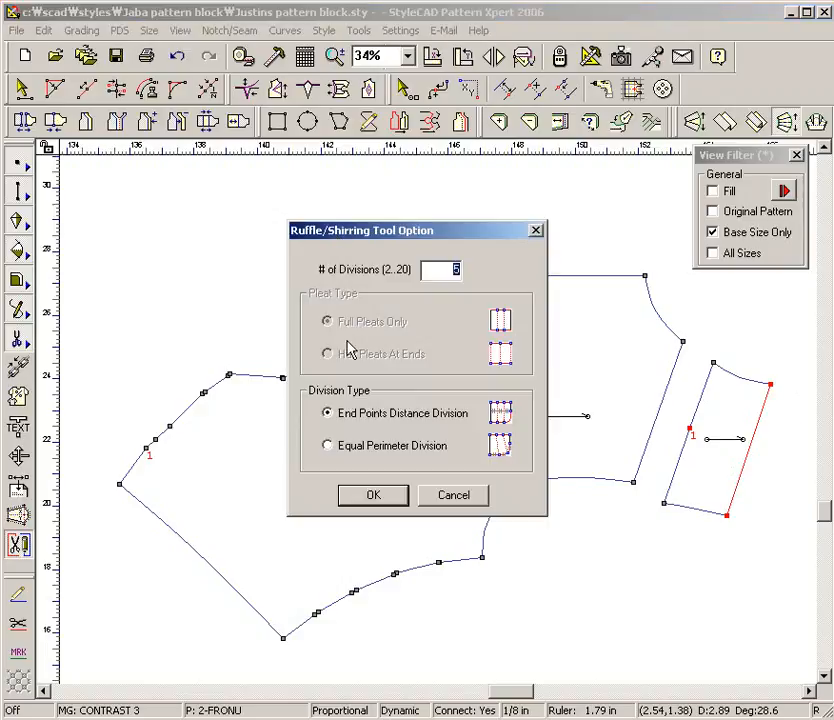
left_click(395, 497)
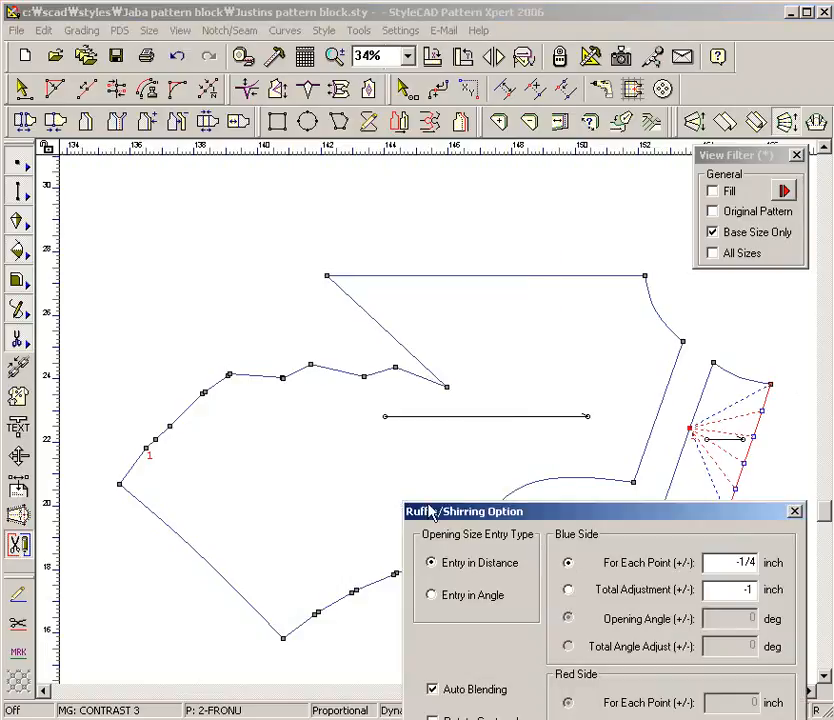
- Spread the small piece's fanned edge by a total adjustment of 1.5 inches with auto blending, and keep the change
left_click_drag(351, 334, 197, 198)
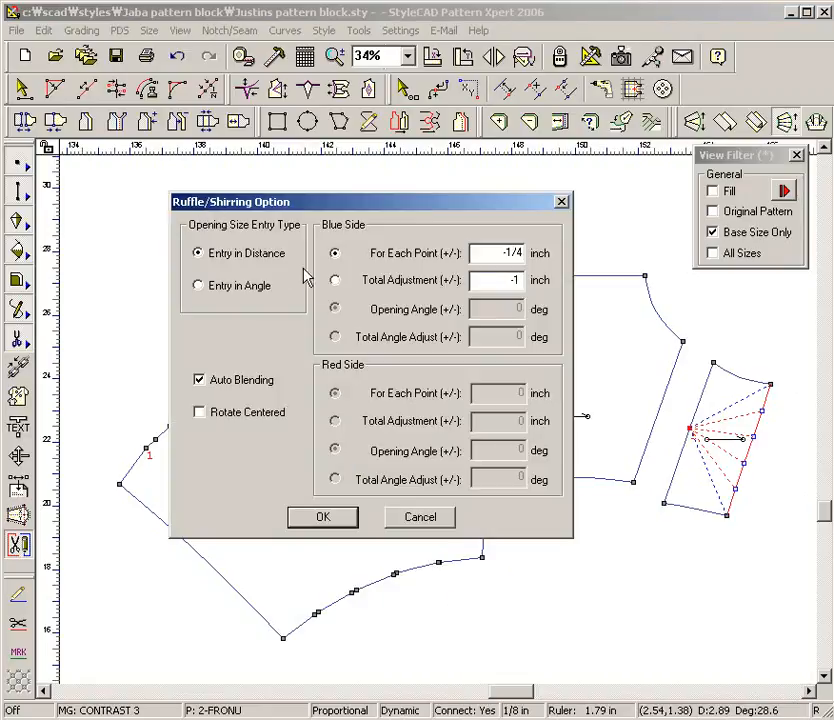
left_click(334, 280)
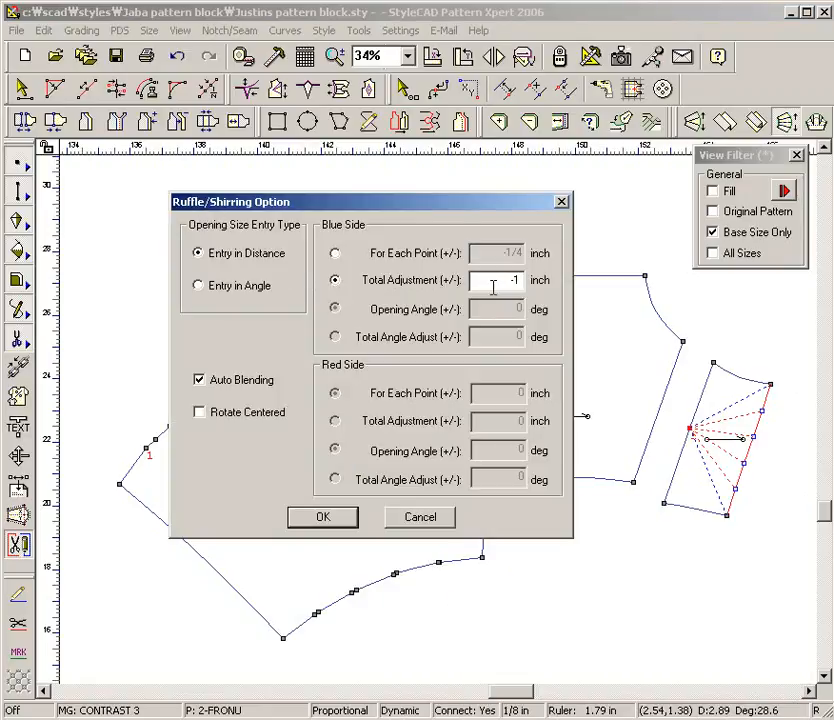
left_click_drag(501, 284, 534, 292)
type("1.5")
left_click(322, 518)
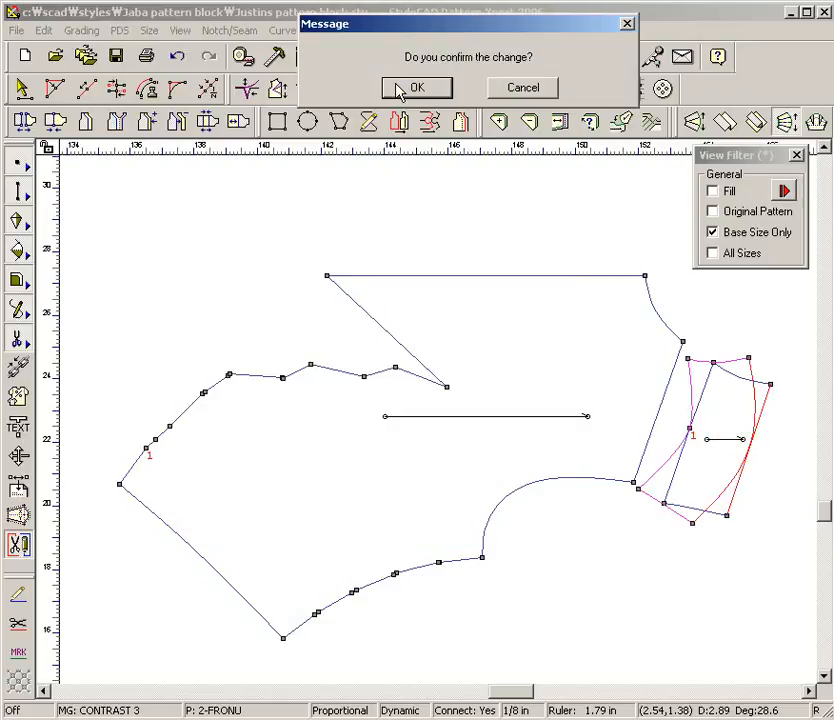
left_click(398, 88)
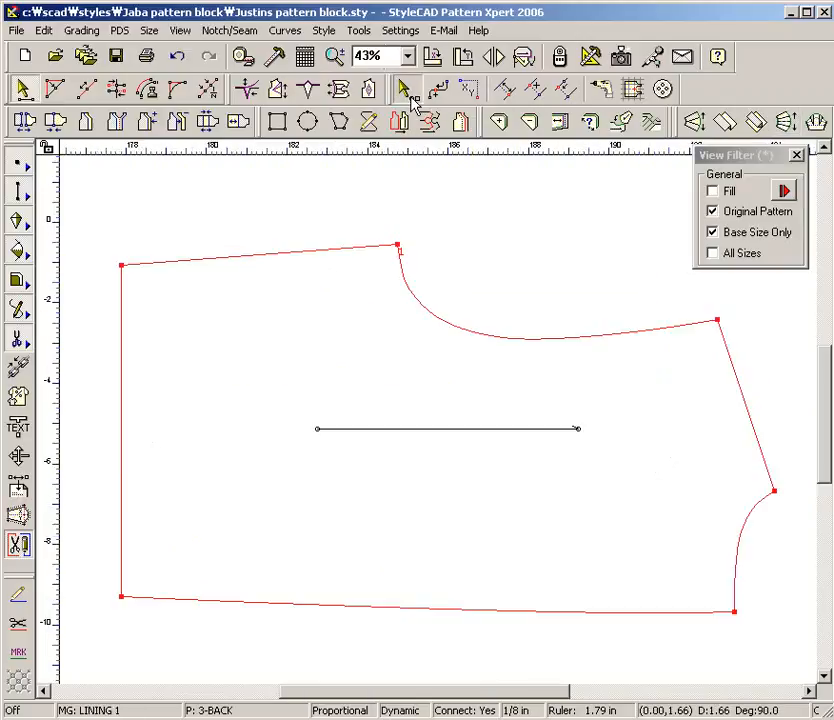
- Add pivot points on the lining back: one on the hem, two along the armhole and one on the centre back
left_click(408, 92)
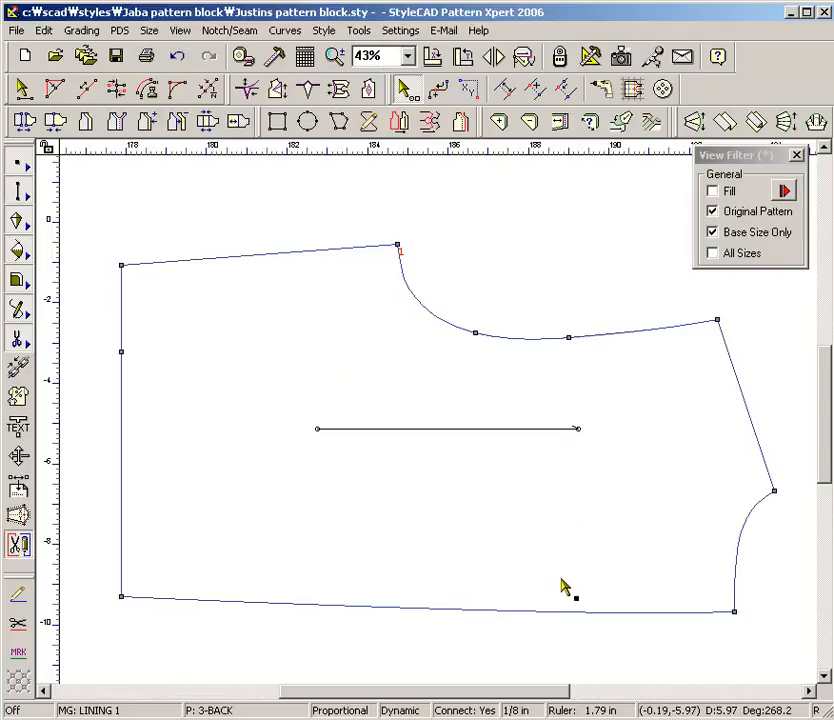
left_click(572, 612)
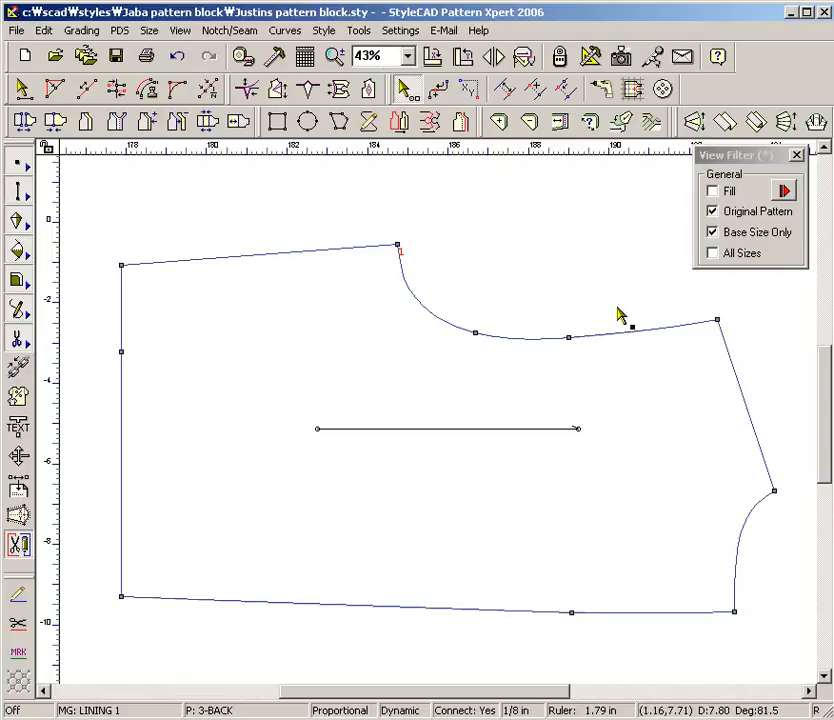
- Pivot the lining back's shoulder section from the centre back point, opening the armhole by -0.38 inch with auto blending off
left_click(694, 121)
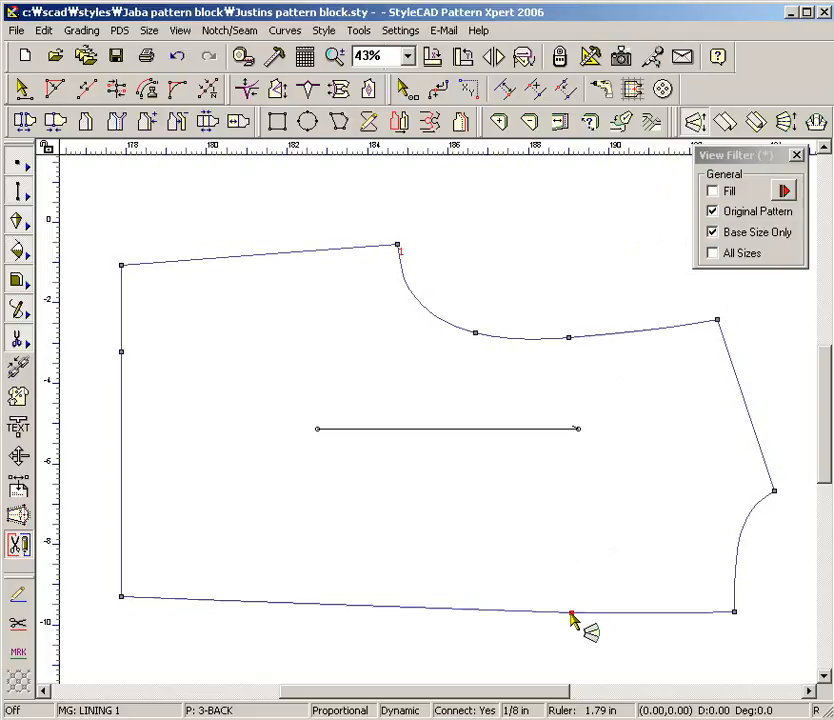
left_click(568, 339)
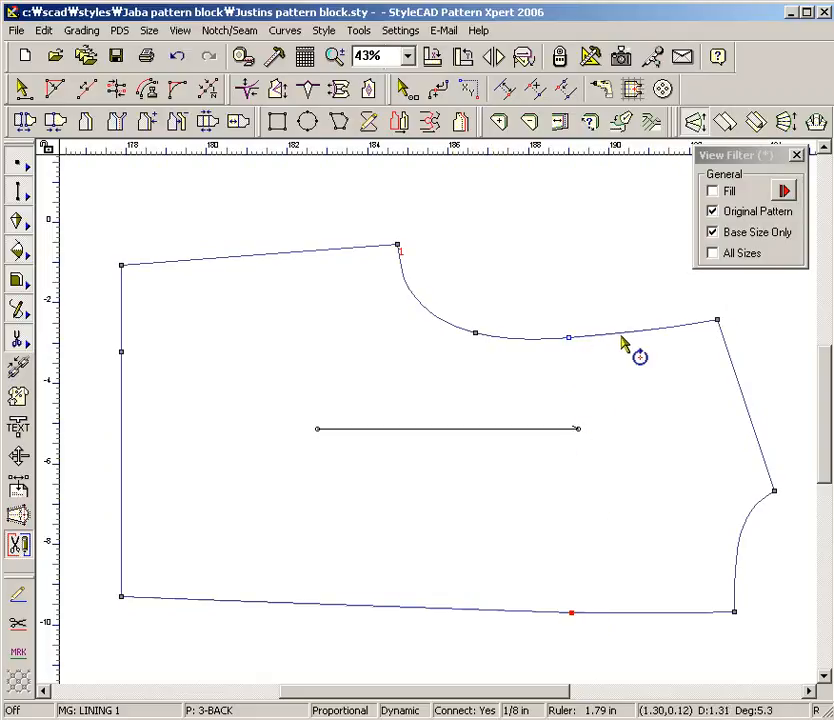
left_click(624, 340)
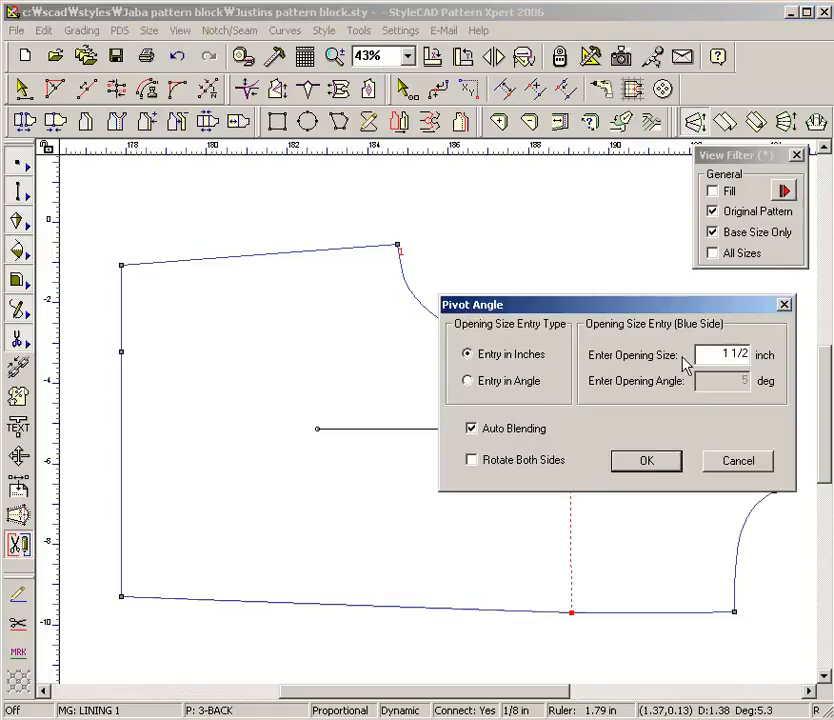
left_click_drag(704, 353, 757, 357)
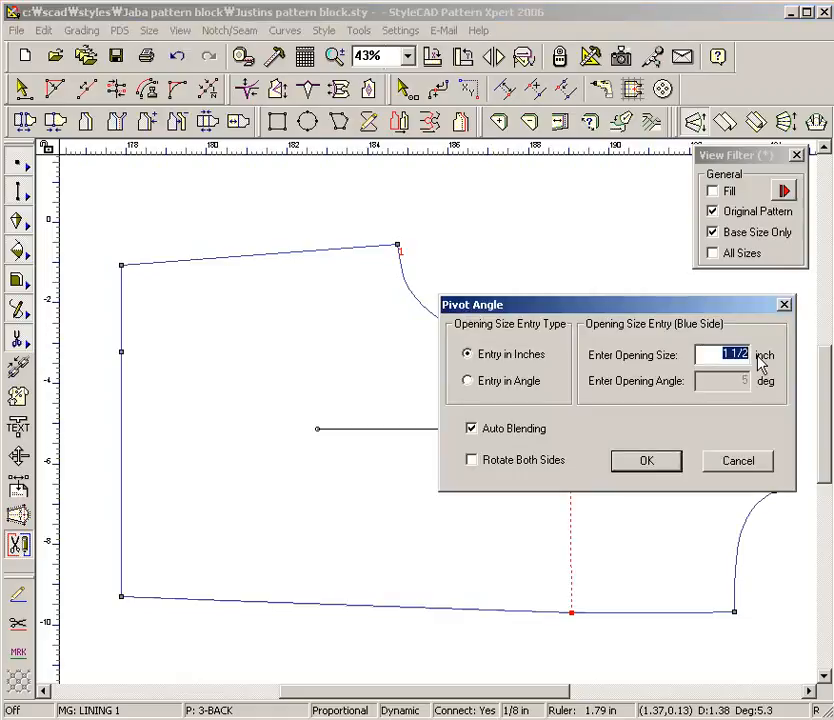
key("BackSpace")
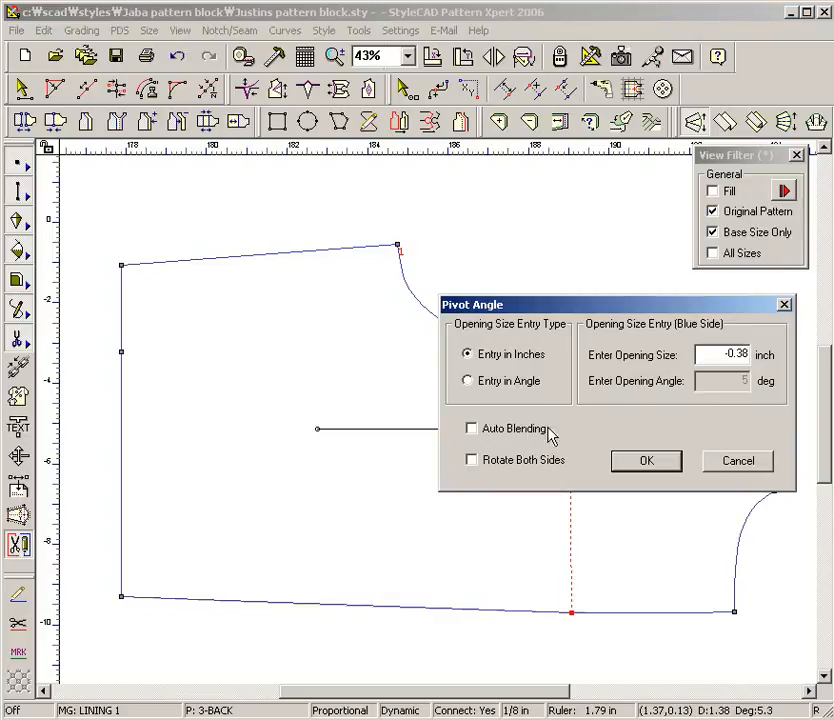
left_click(643, 462)
left_click(414, 108)
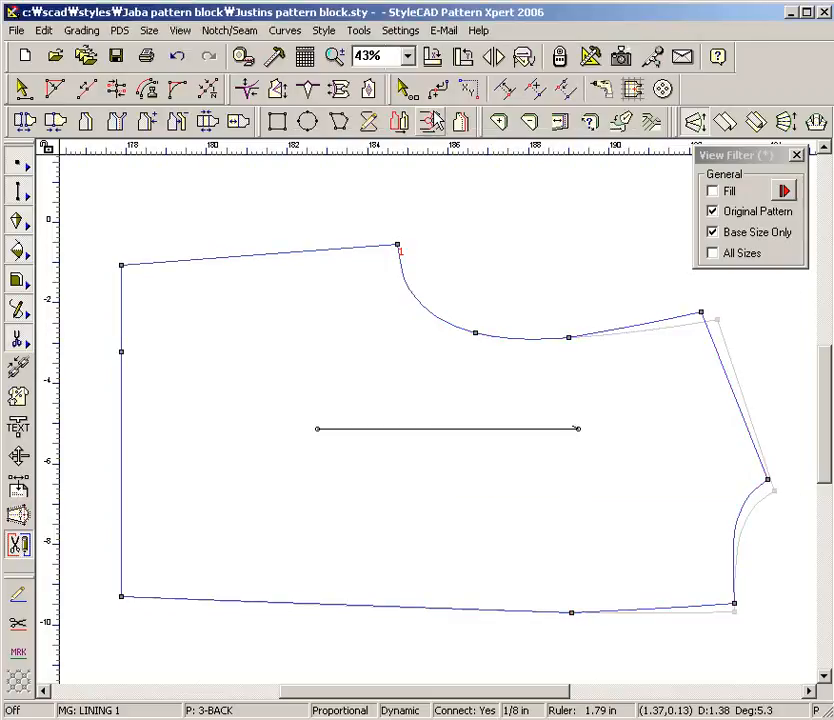
left_click(436, 118)
- Pivot the lining back's side section around the lower armhole point, opening the hem by 1.5 inches, and keep it
left_click(475, 332)
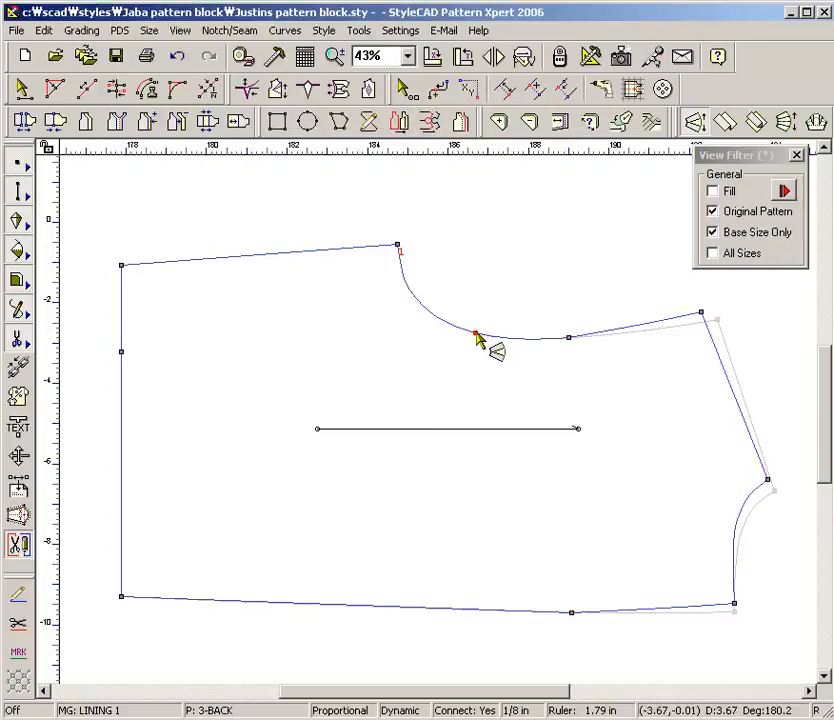
left_click(121, 352)
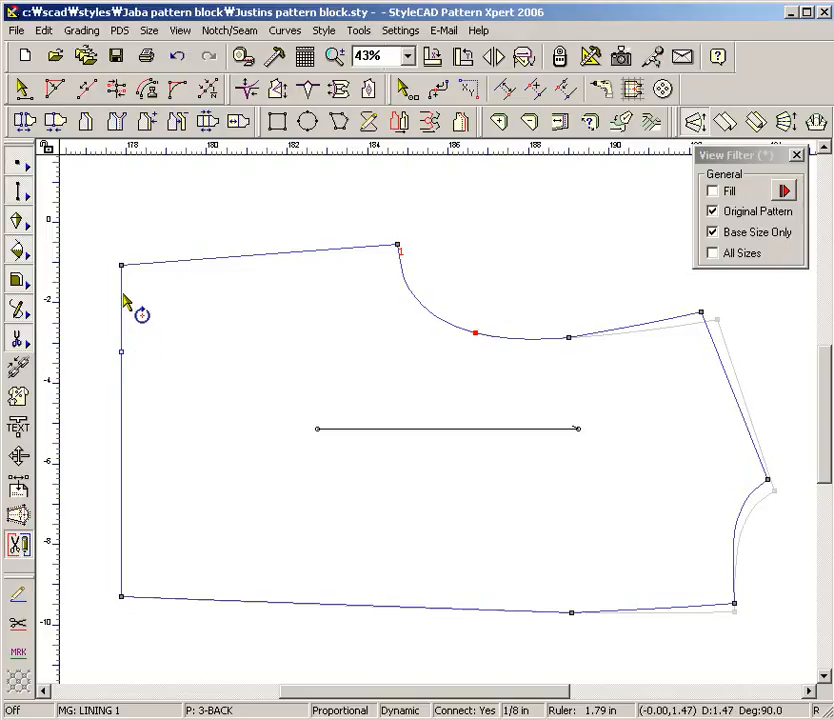
left_click(123, 301)
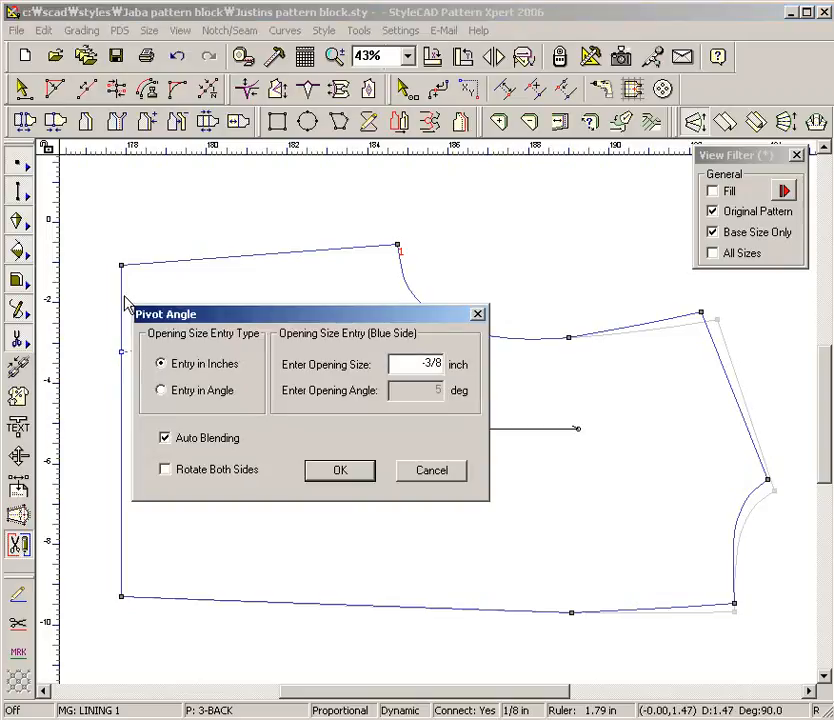
left_click_drag(409, 364, 466, 375)
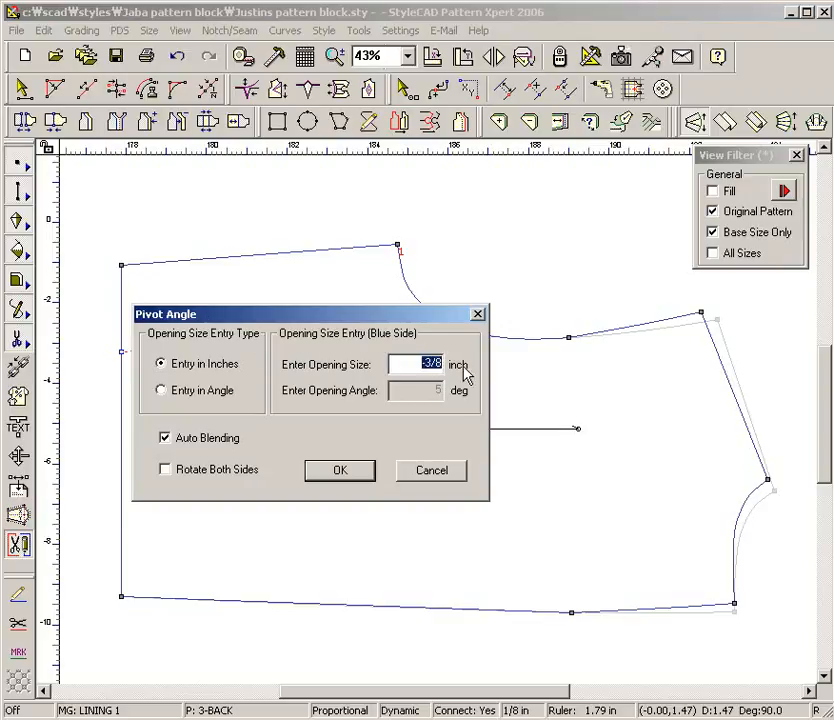
type("1.5")
left_click(333, 472)
left_click(440, 135)
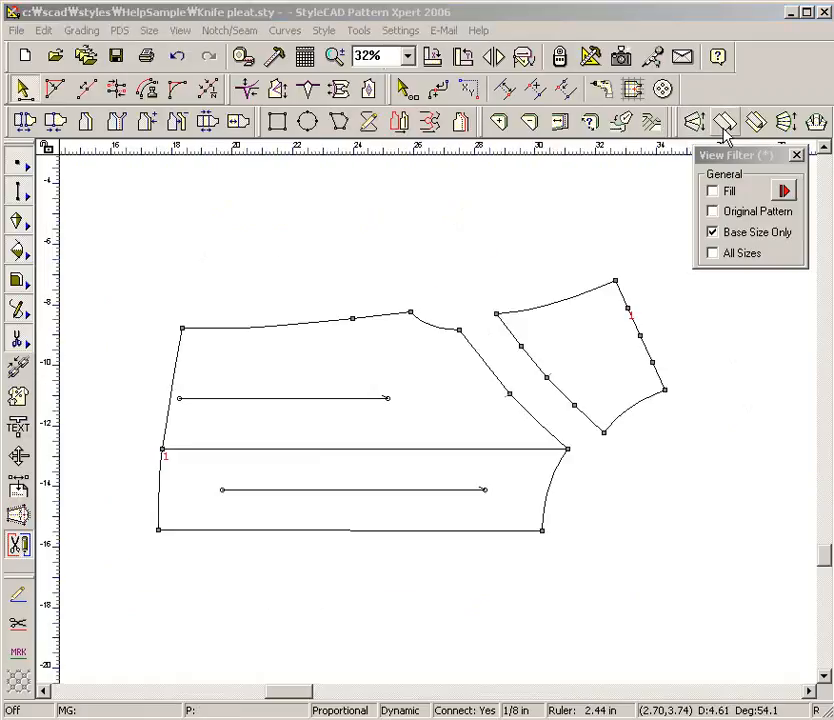
- Define three knife pleats across the small piece by pairing the three points on its lower edge with the three on its opposite edge
left_click(725, 124)
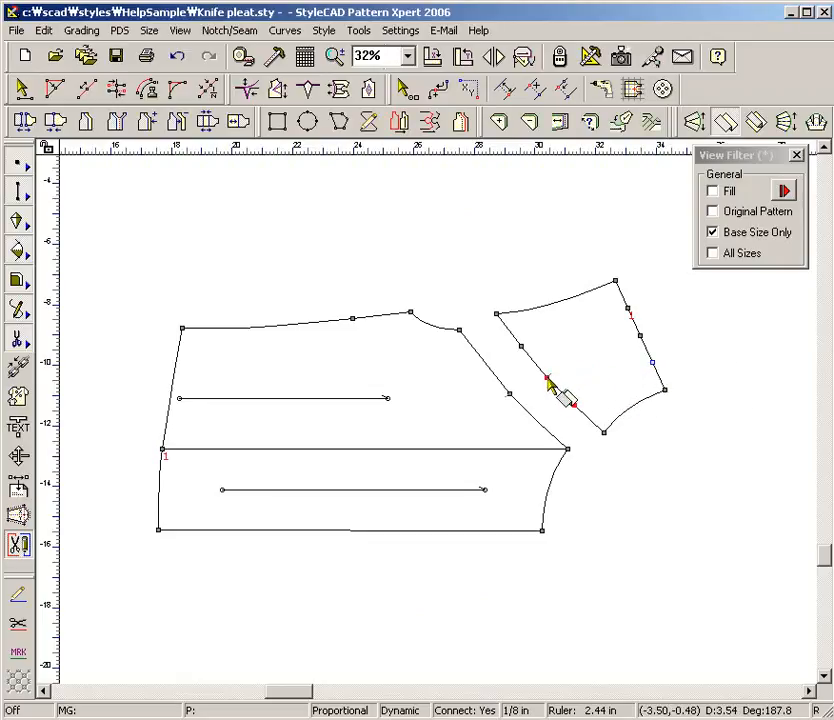
left_click(640, 336)
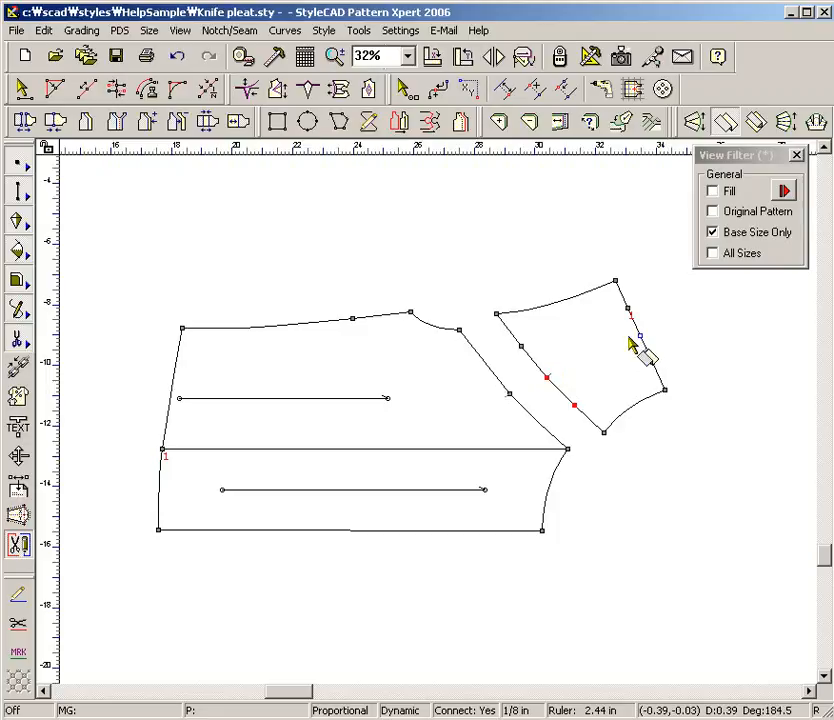
left_click(521, 348)
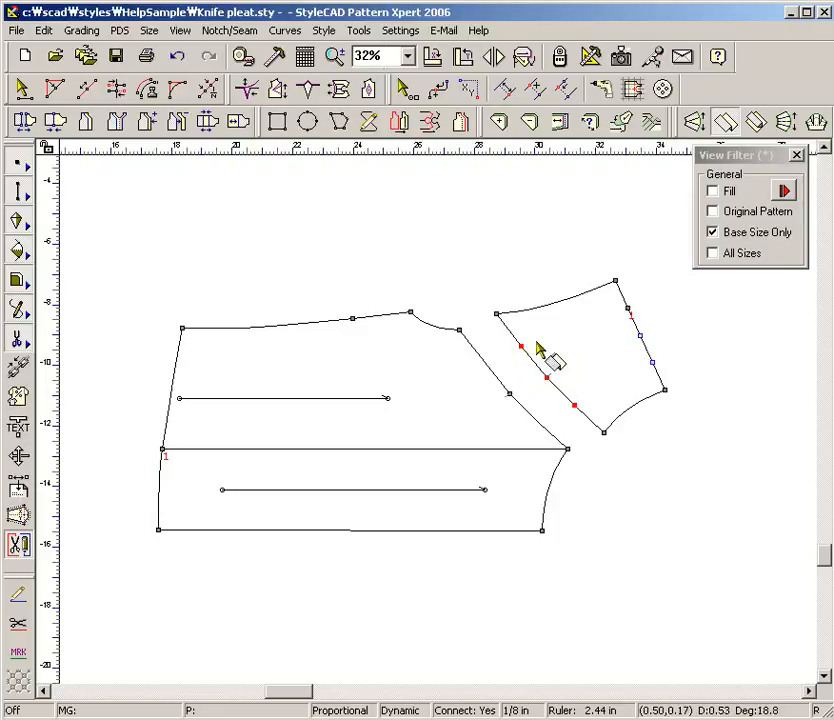
left_click(629, 316)
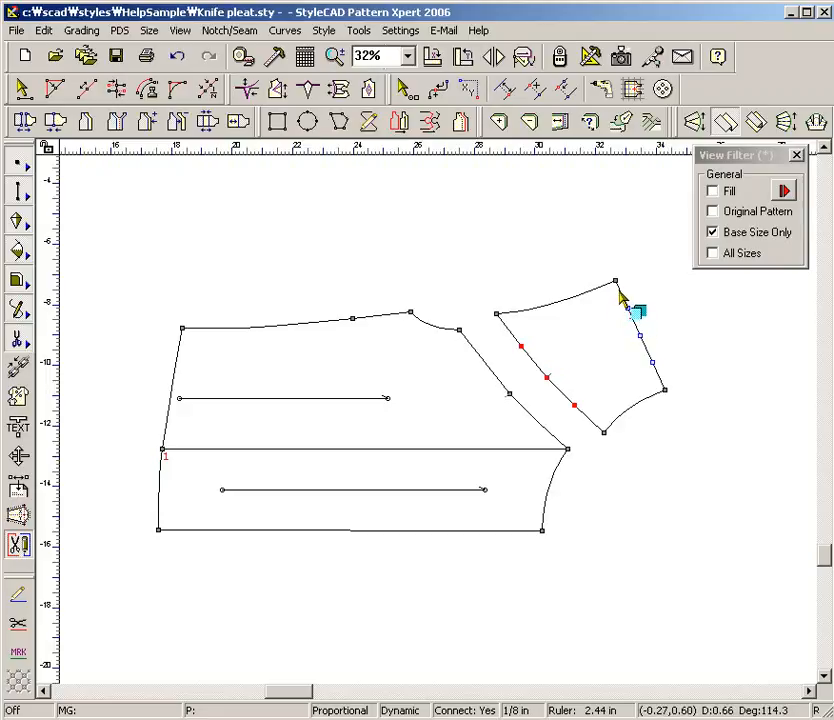
left_click(617, 287)
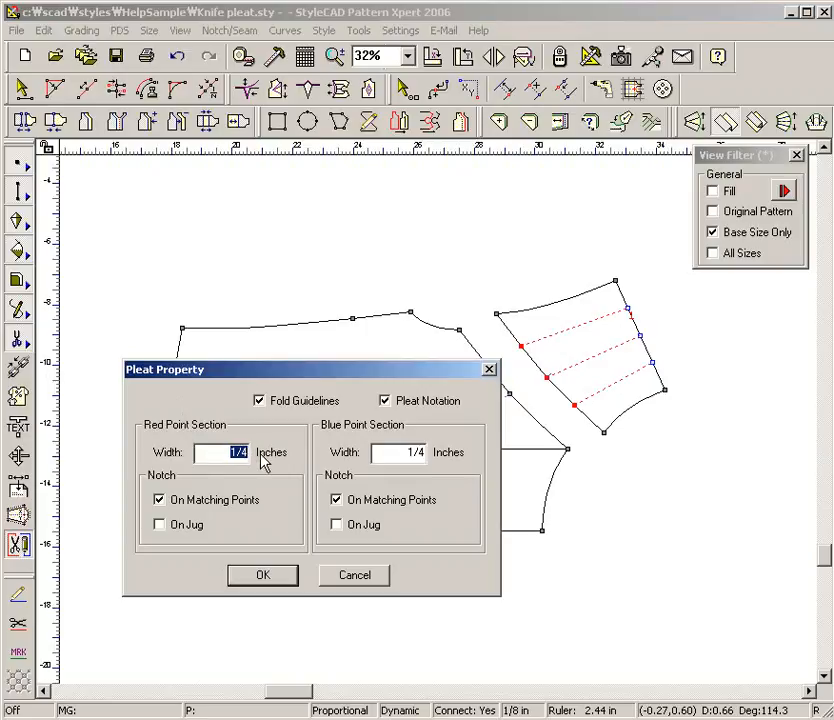
- Set the small piece's pleat width to 0.38 inch in the red point section and keep the pleats
type("0.38")
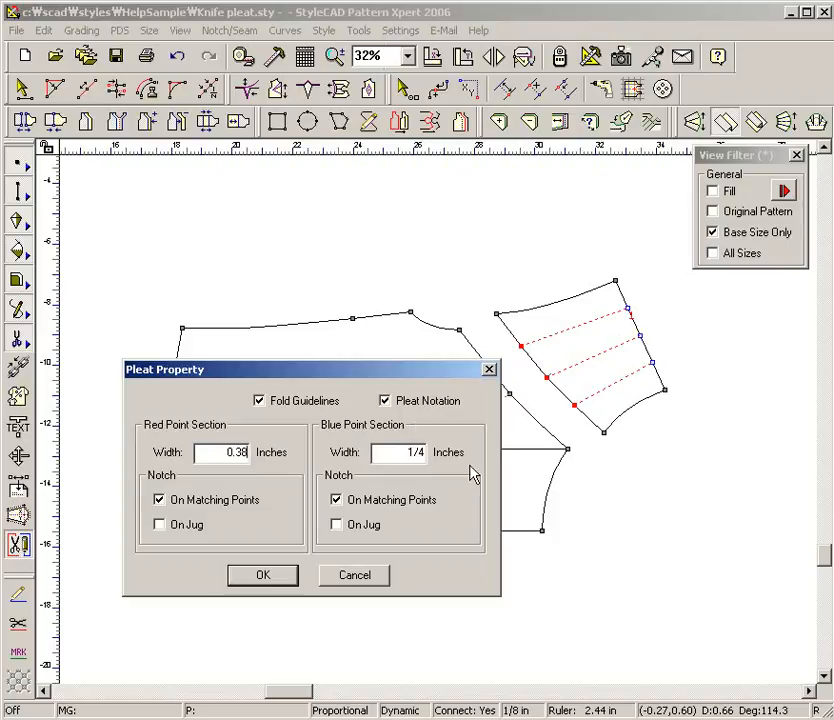
left_click(286, 571)
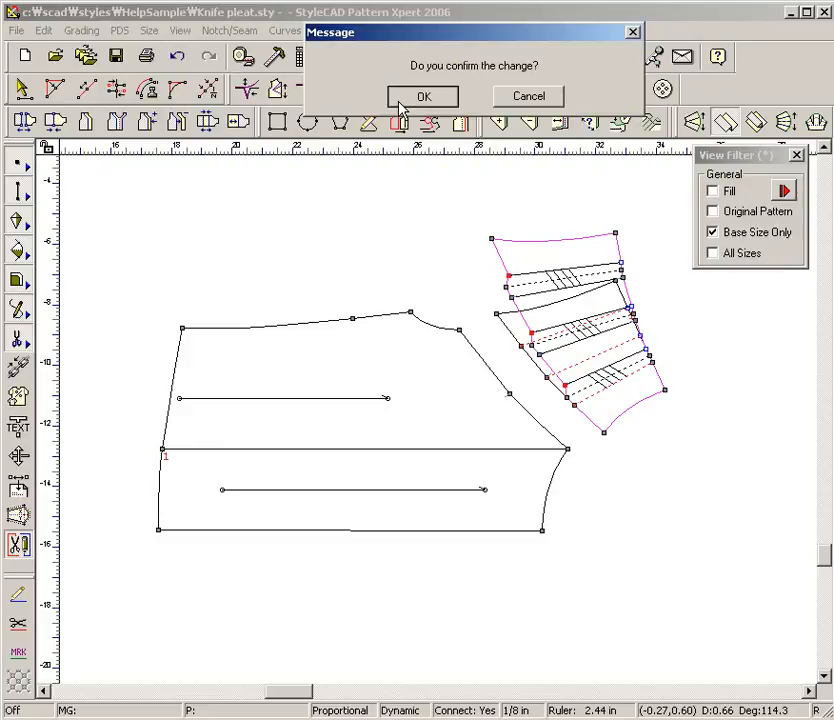
left_click(400, 98)
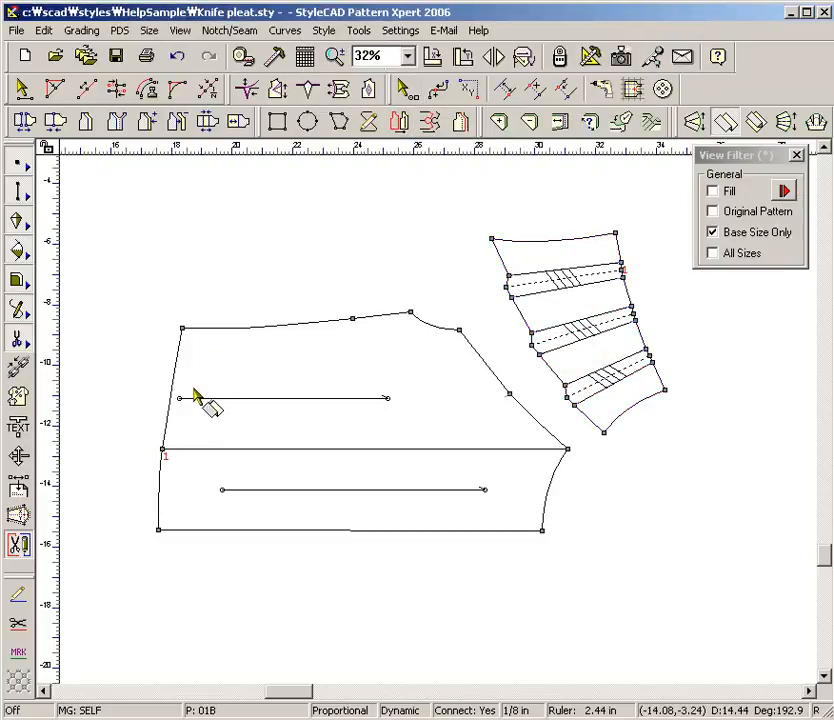
- Add six knife pleats 0.25 inch wide across the lower panel, with half pleats at the ends and end-point distance division
left_click_drag(145, 474, 560, 502)
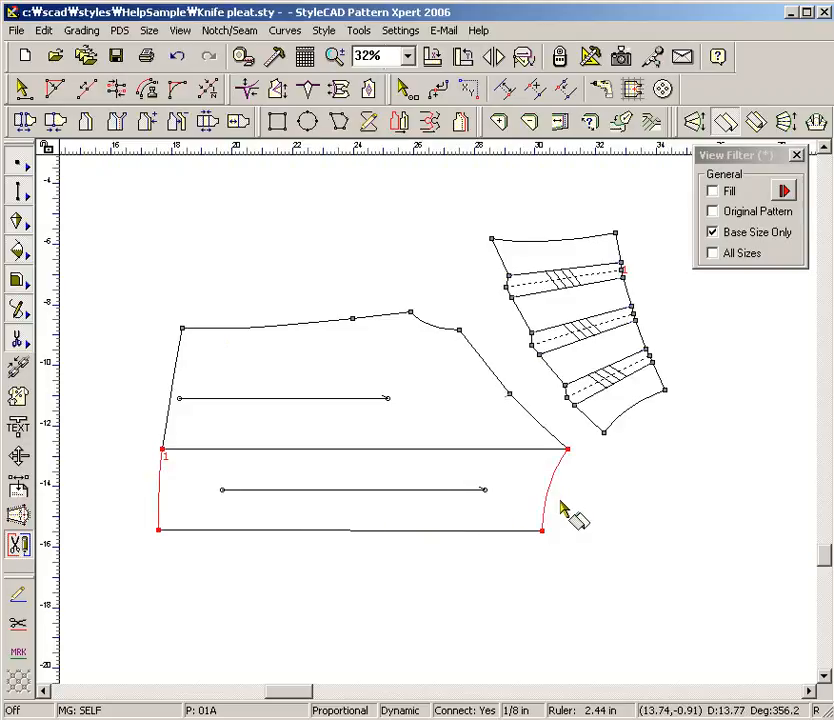
left_click(543, 531)
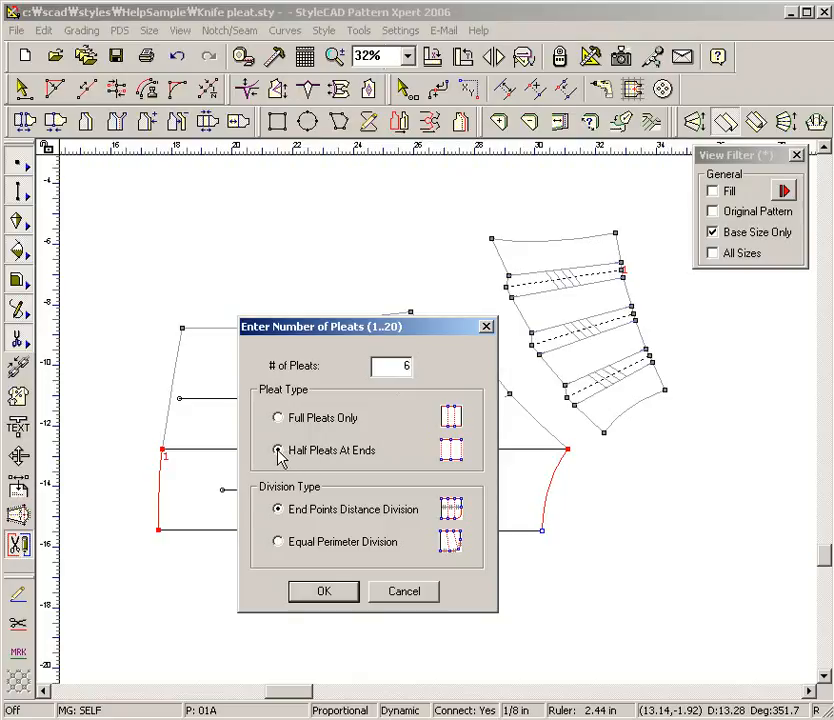
left_click(321, 591)
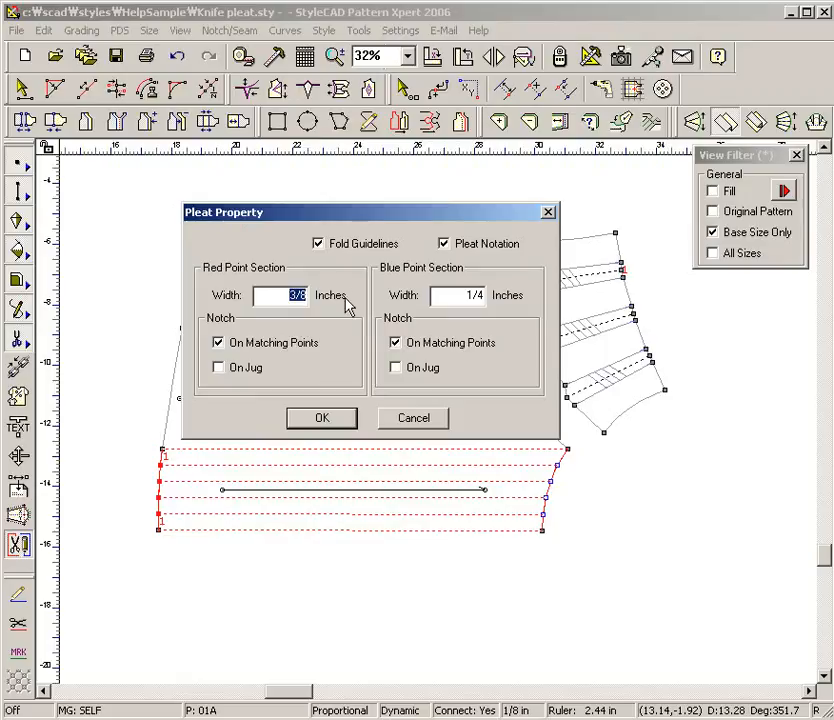
type("0.25")
left_click(339, 416)
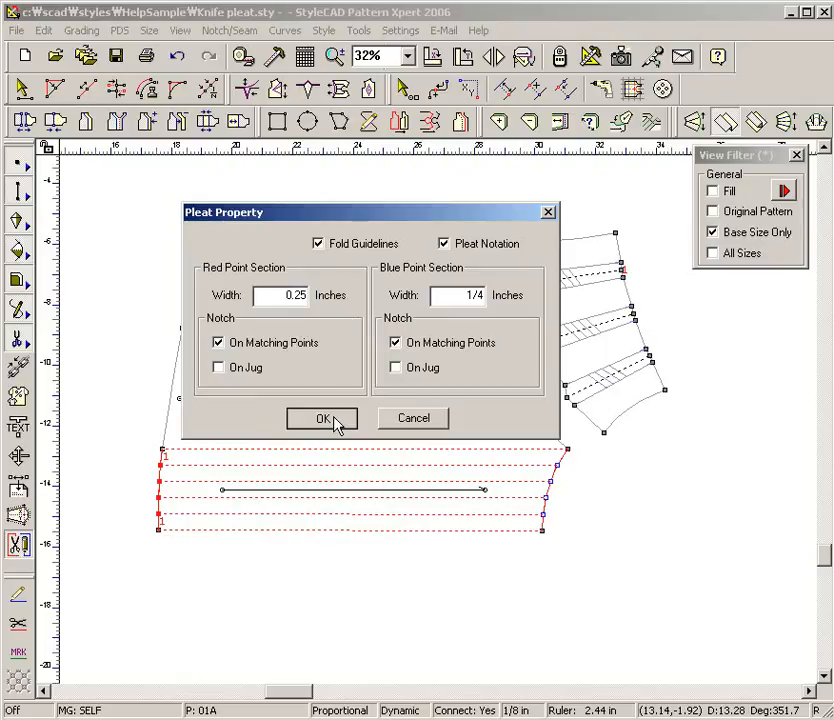
left_click(445, 35)
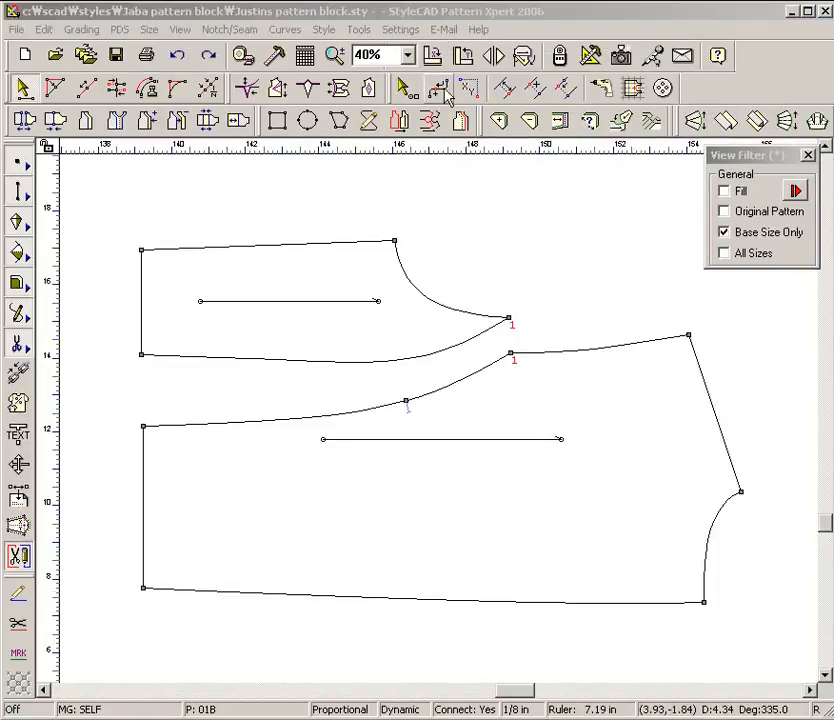
- Insert one notched point on the upper piece's curved seam, 3 1/8 inches clockwise from its tip, matching the lower piece's seam
left_click(441, 89)
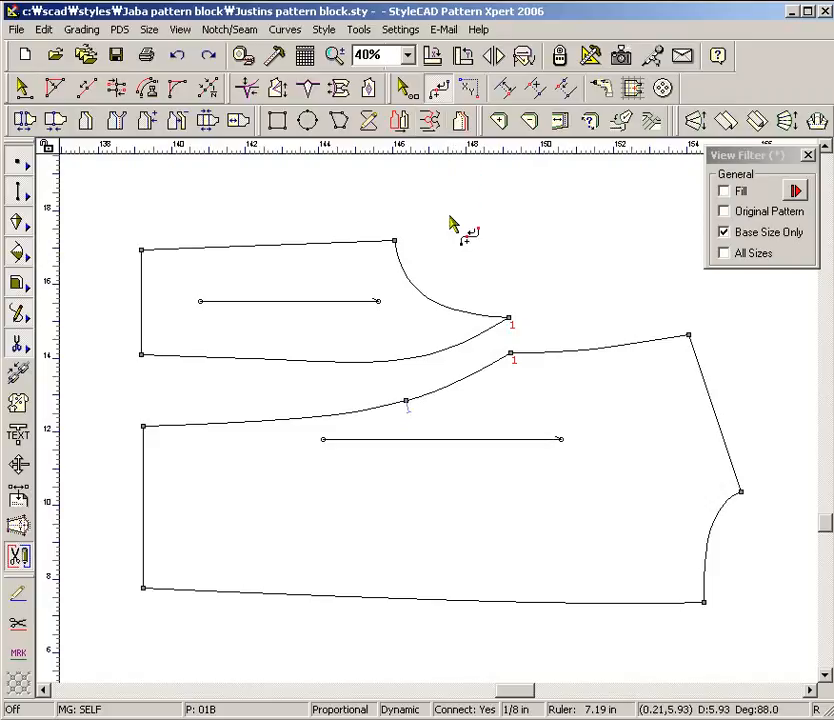
left_click_drag(452, 372, 490, 404)
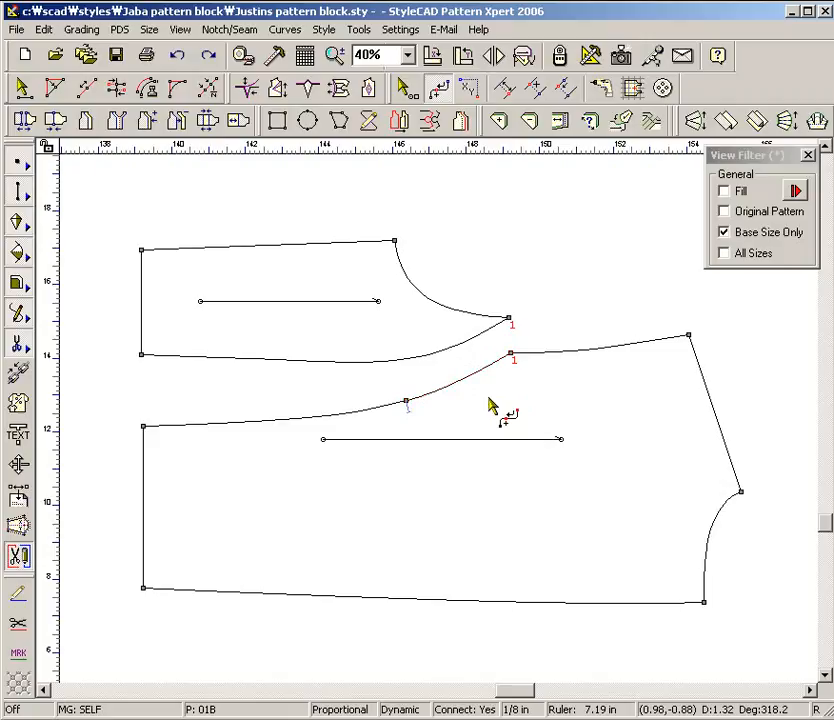
left_click(494, 335)
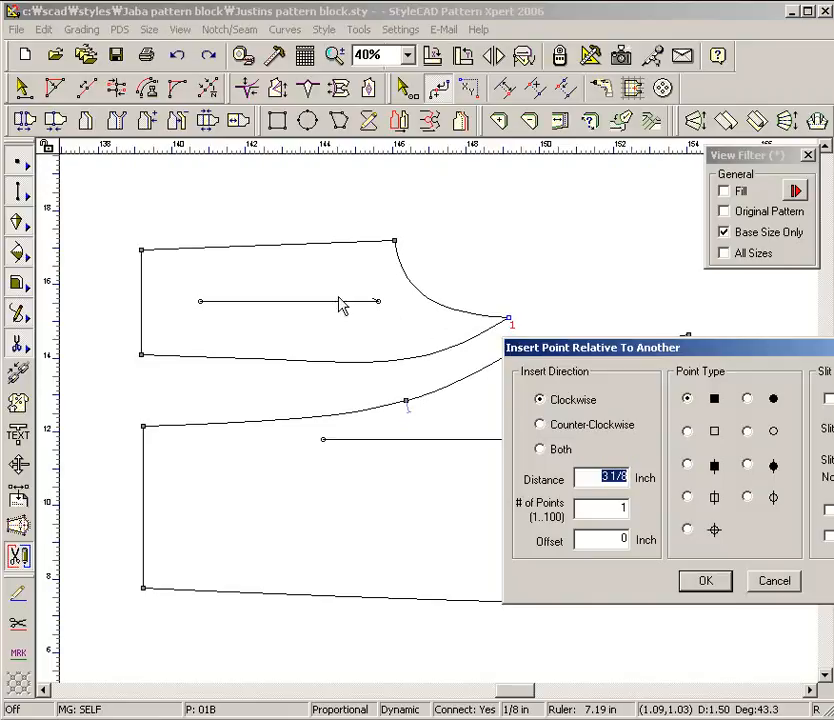
left_click_drag(518, 350, 262, 288)
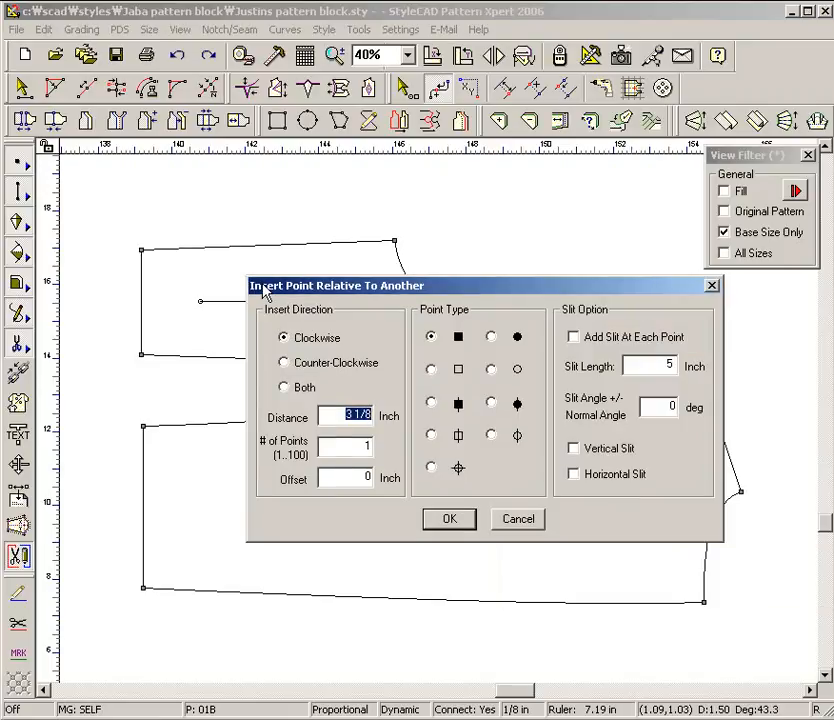
left_click(431, 404)
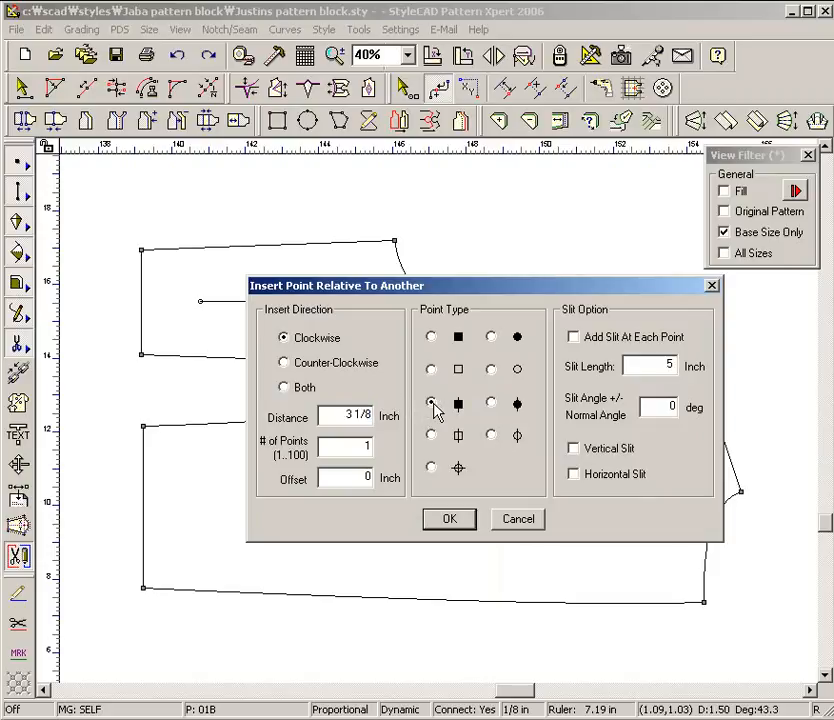
left_click(458, 521)
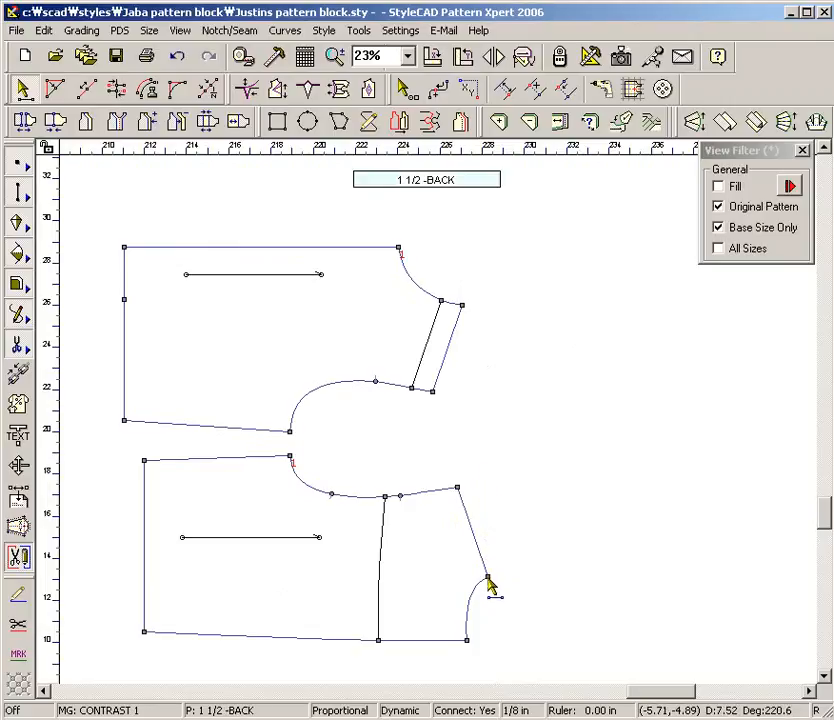
- Move the back piece's neck-shoulder point onto the front's and rotate the back around it until the shoulder seams meet
left_click_drag(489, 585, 464, 312)
right_click(462, 309)
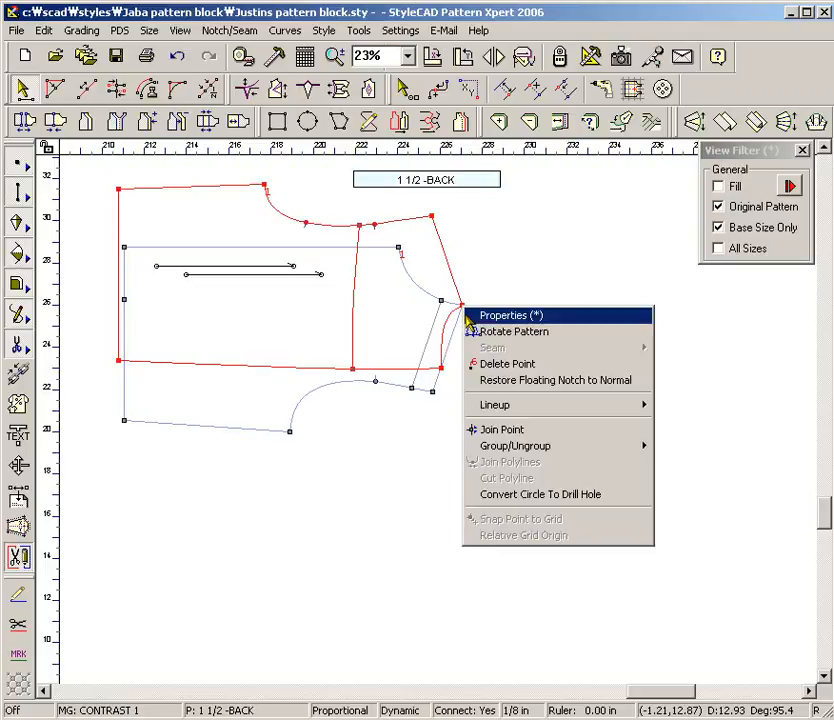
left_click(499, 336)
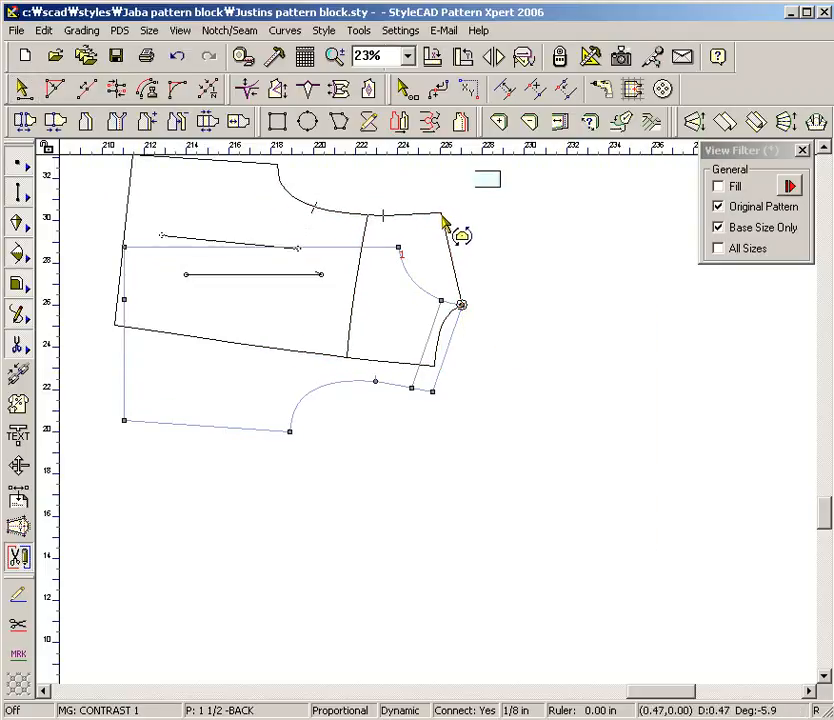
left_click(430, 402)
- Trace the yoke from the front strip and the back's upper section as a new piece, and place it below the front
left_click(393, 130)
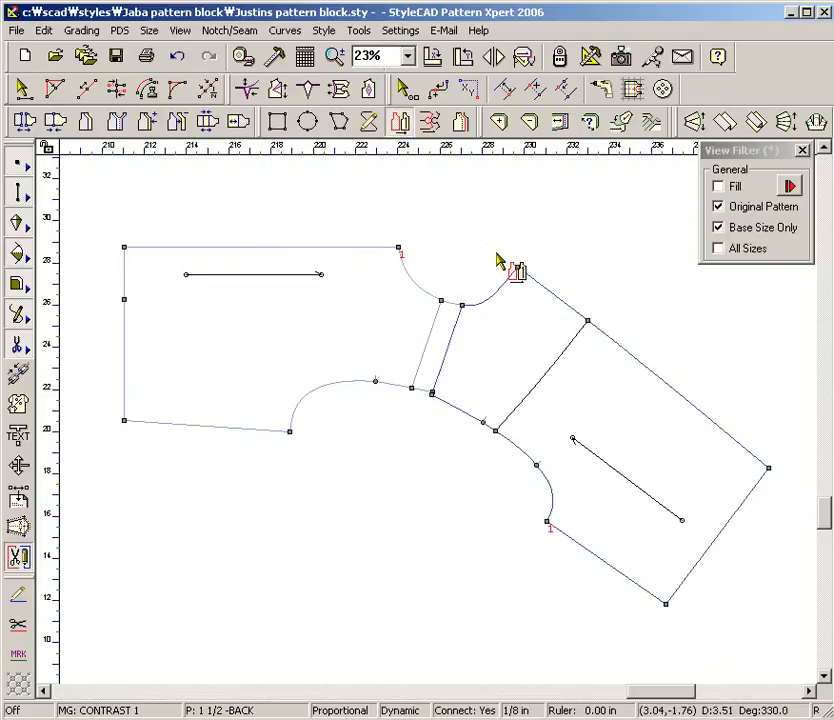
left_click_drag(508, 275, 545, 316)
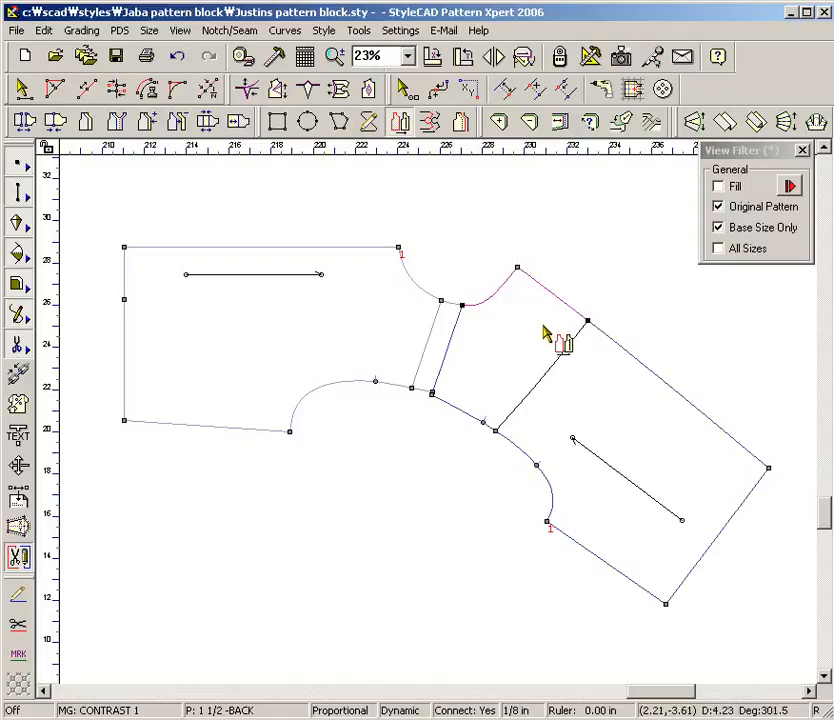
left_click_drag(537, 367, 552, 405)
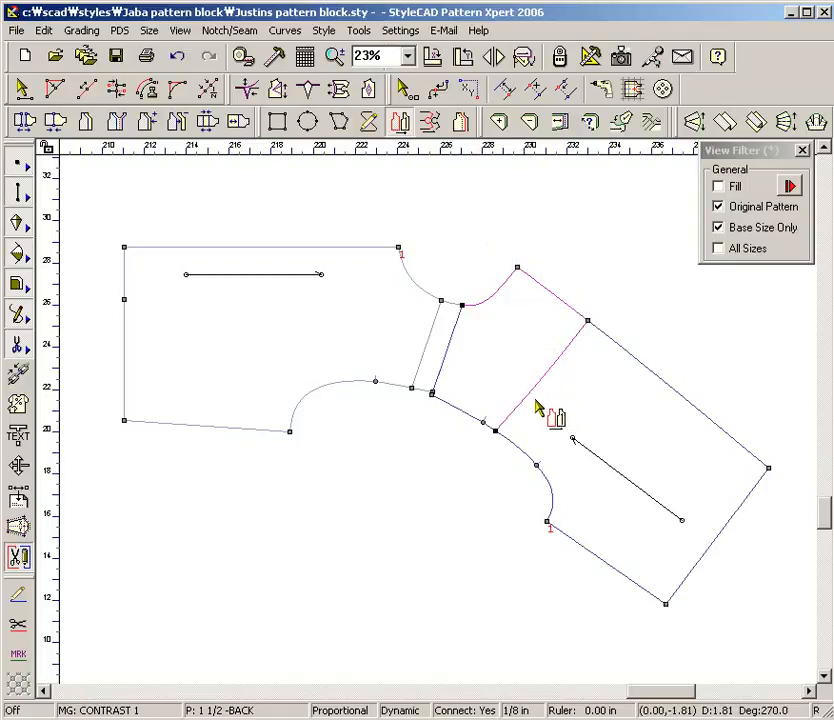
left_click_drag(494, 400, 439, 424)
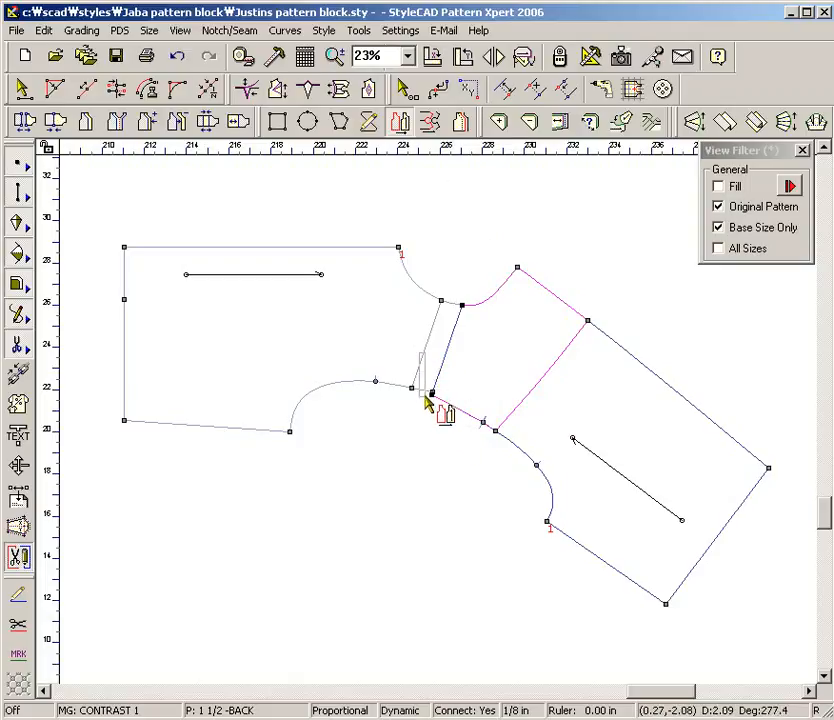
left_click_drag(426, 402, 426, 403)
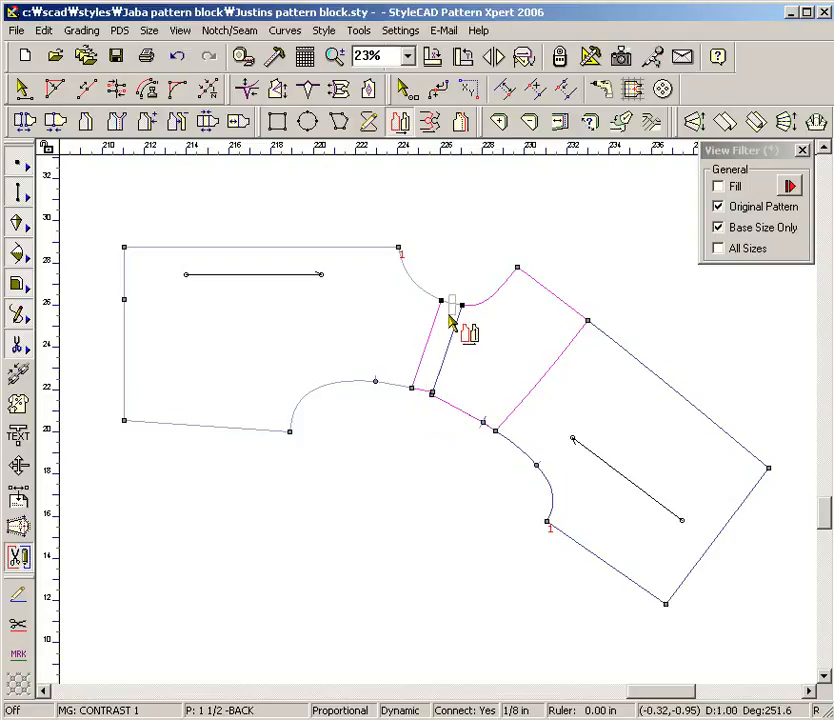
right_click(367, 319)
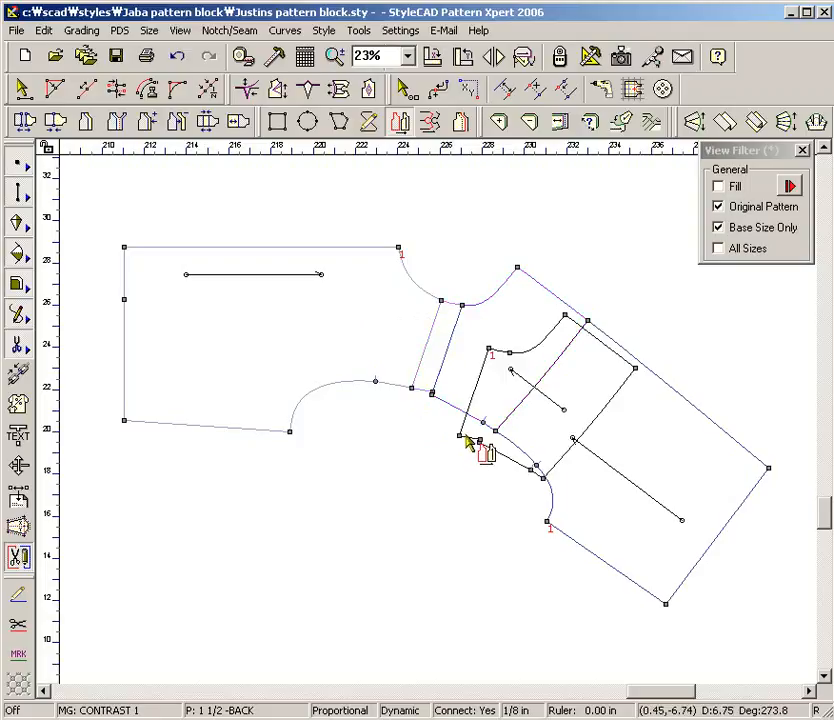
left_click_drag(477, 440, 322, 540)
left_click(317, 542)
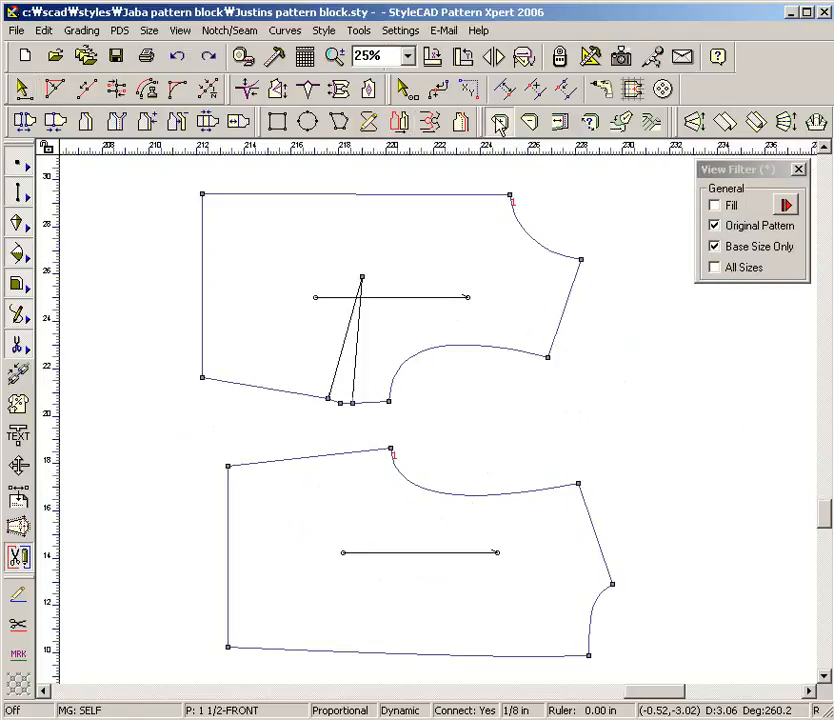
- Turn on pattern fill and add 0.38 inch seam allowances to the centre front, both necklines and both armholes
left_click(715, 207)
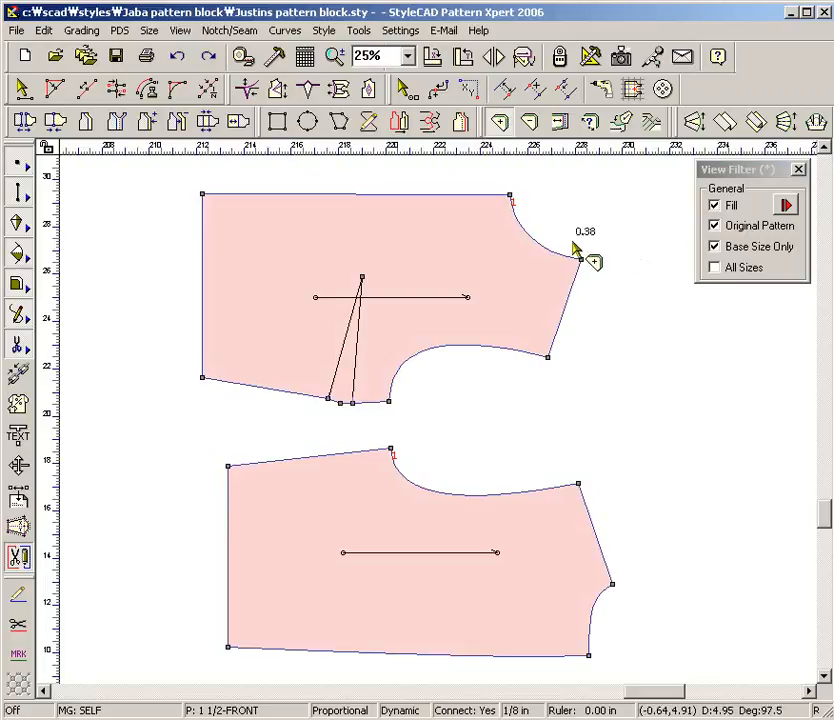
left_click_drag(477, 202, 530, 243)
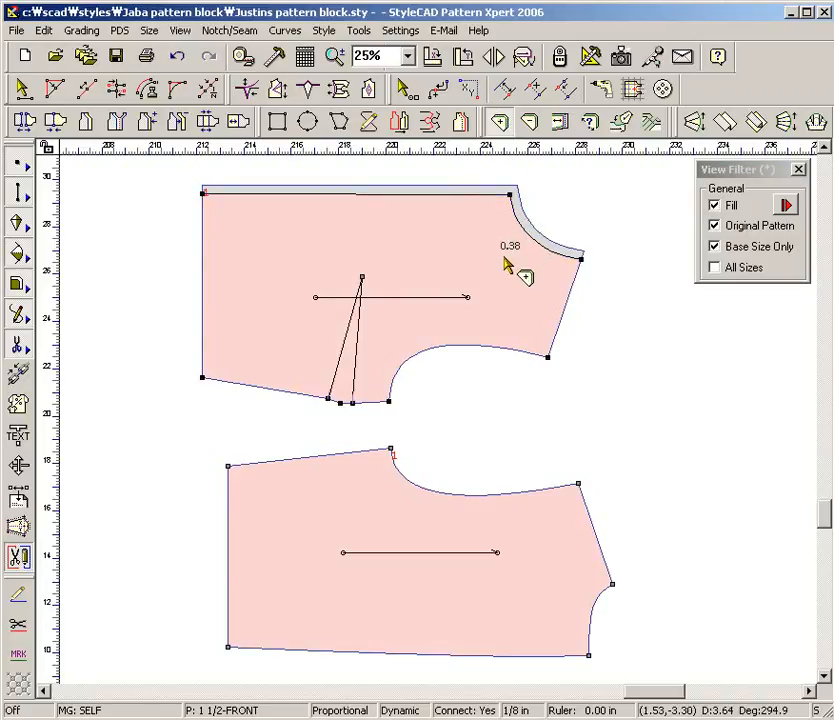
left_click_drag(436, 328, 519, 506)
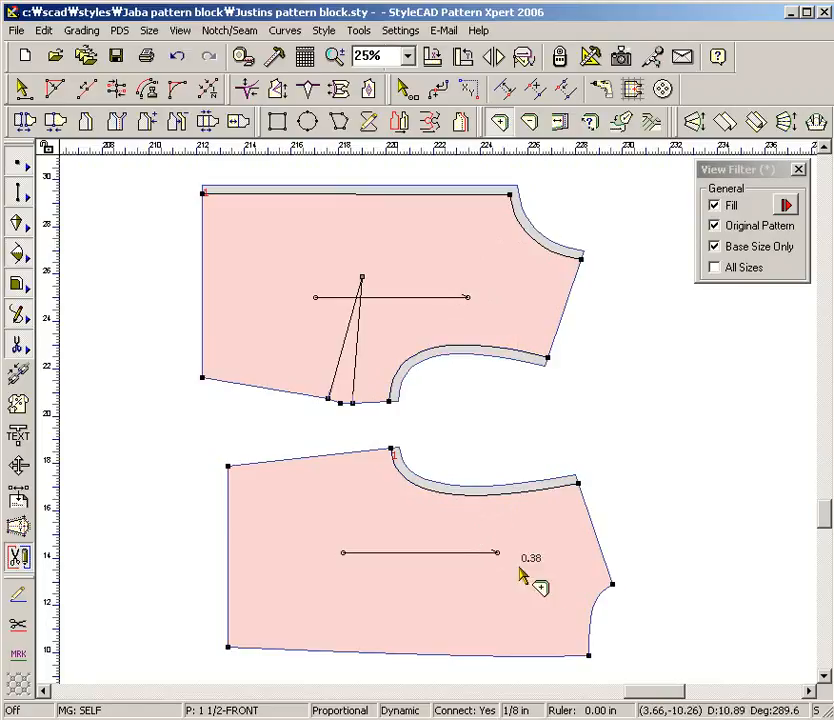
left_click_drag(569, 604, 611, 639)
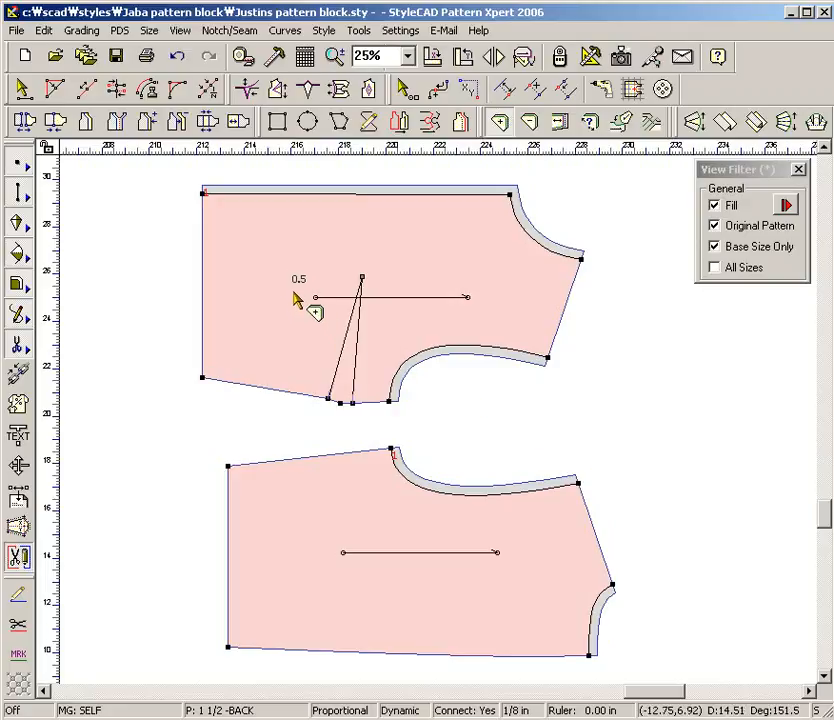
- Add 0.5 inch seam allowances to the shoulders, side seams and centre back, and 1.5 inch notched allowances to both hems
left_click_drag(285, 282, 651, 664)
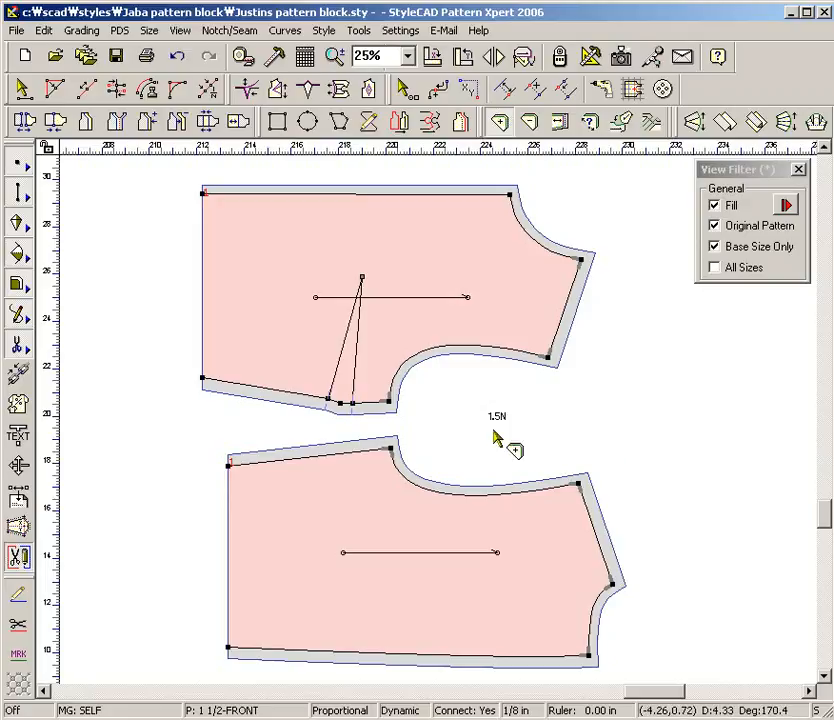
left_click_drag(167, 283, 276, 530)
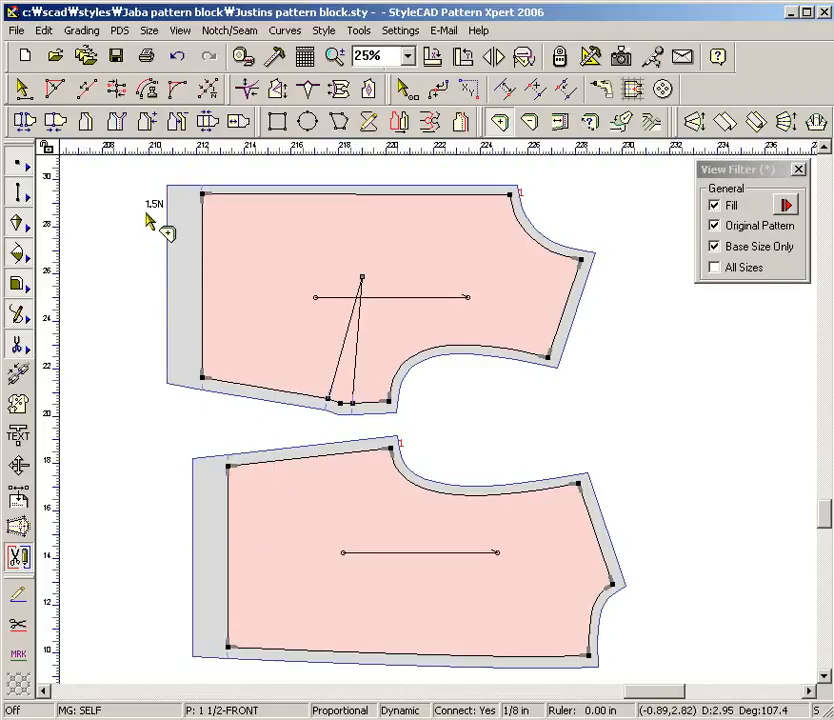
- Mirror the front's allowance at the side hem corner and square its underarm and neck-shoulder corners at 90 degrees
left_click_drag(137, 165, 622, 453)
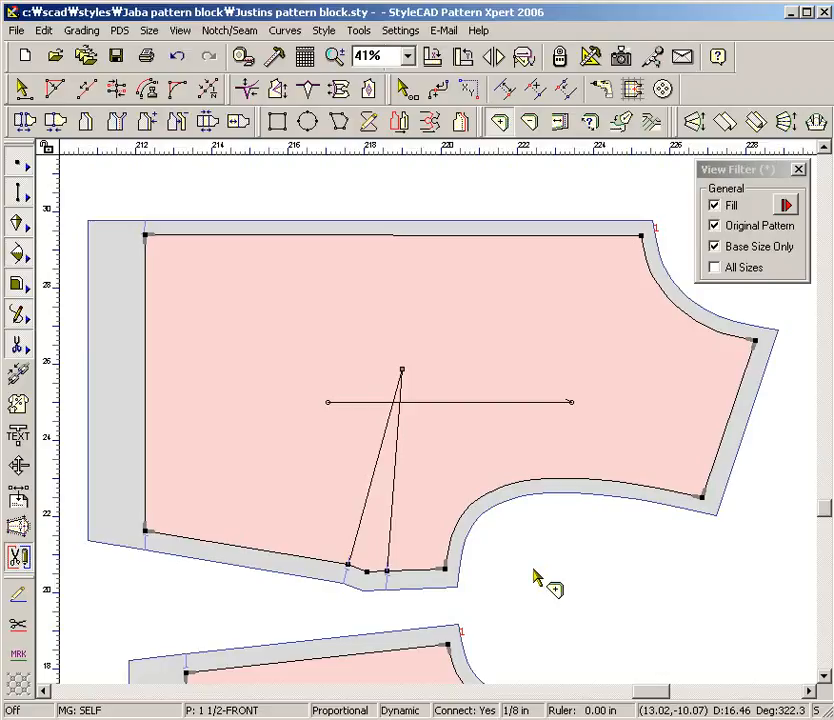
left_click(147, 527)
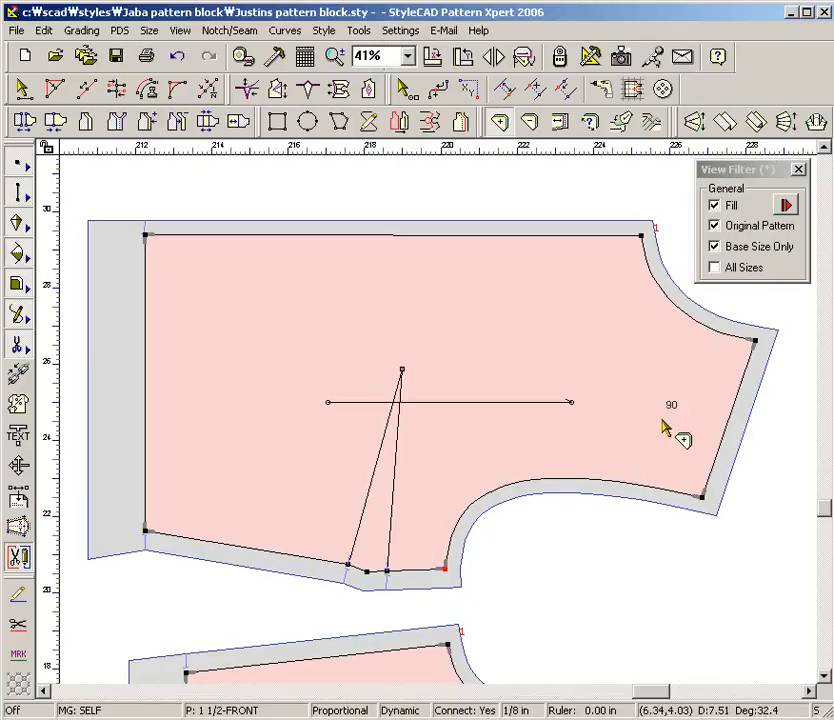
left_click(749, 368)
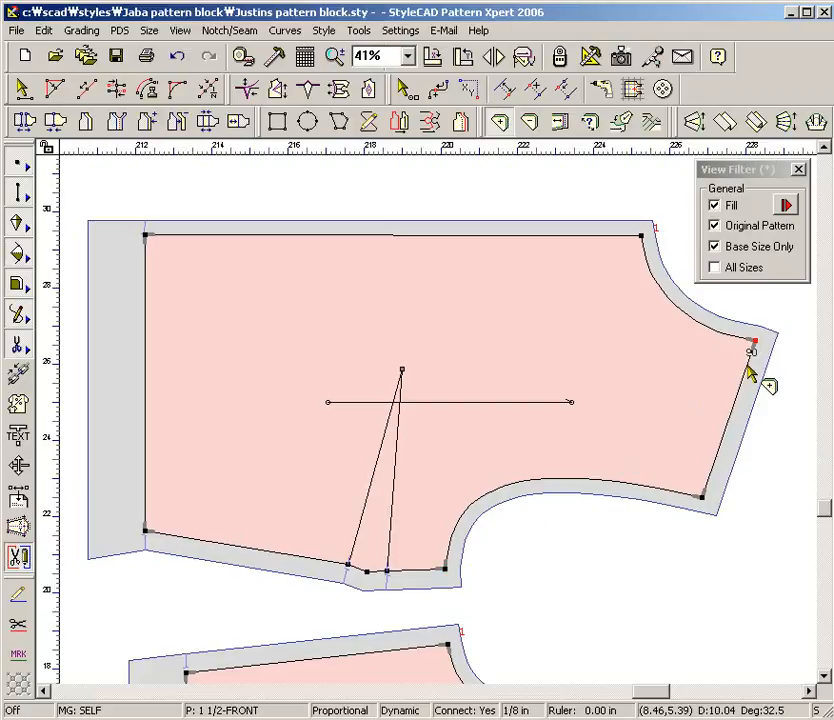